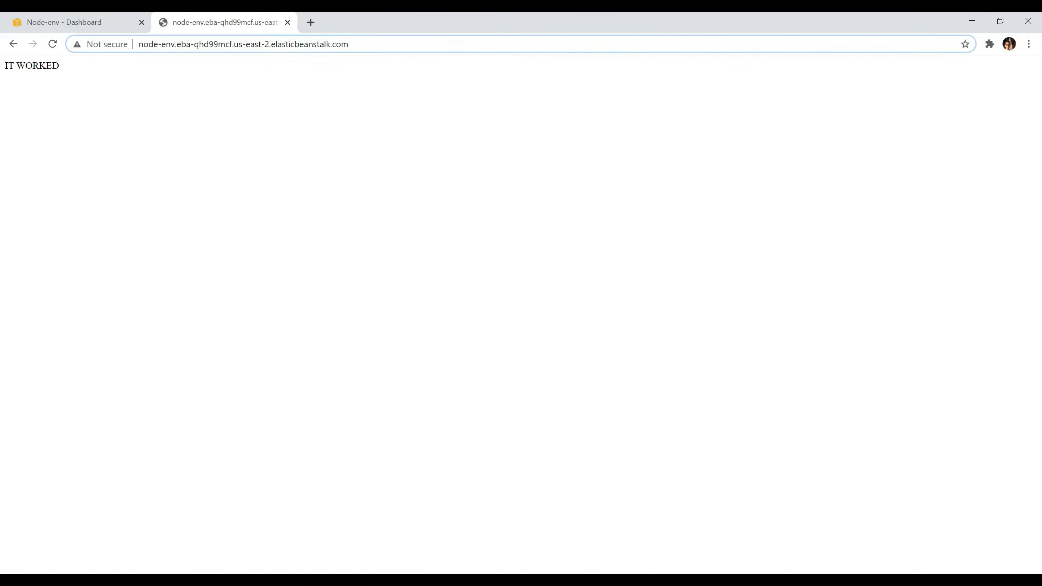
# - Load the /new page of the deployed Elastic Beanstalk site and return to the Node-env dashboard
pyautogui.press('Return')
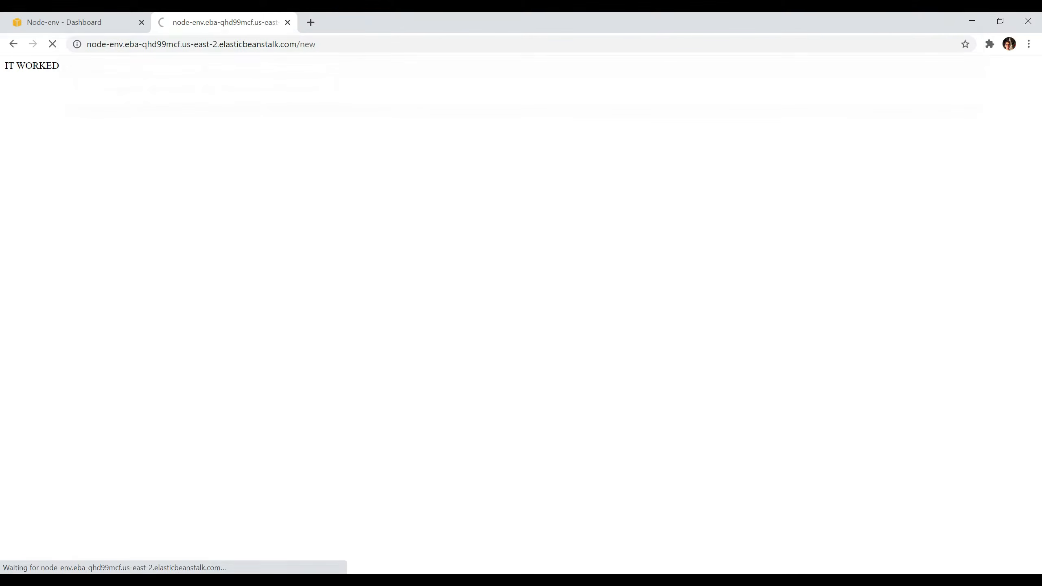
pyautogui.click(49, 18)
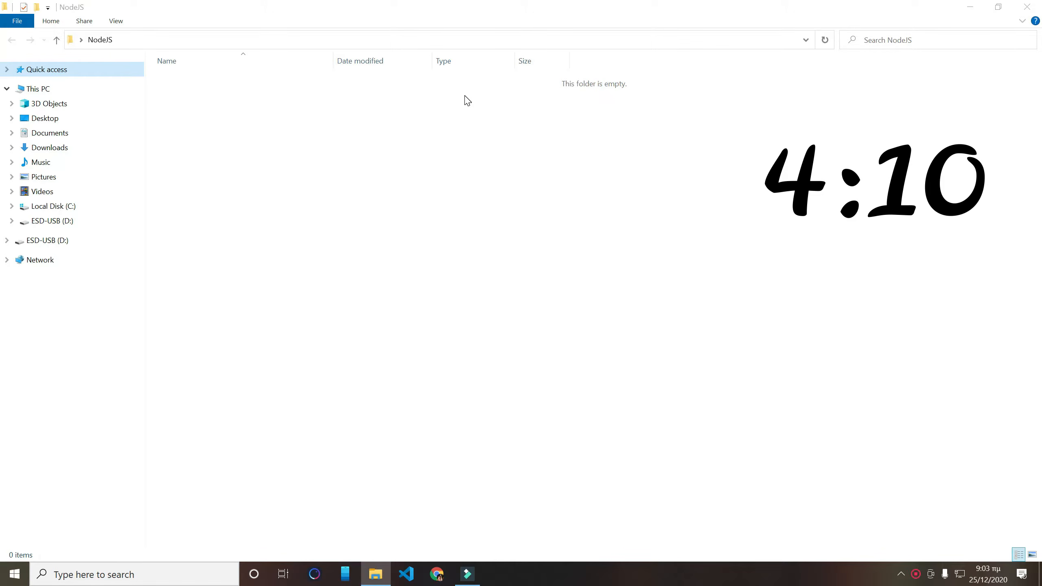
# - Open a command prompt in the NodeJS folder and initialize a default npm project with npm init -y
pyautogui.click(216, 41)
pyautogui.write('cmd')
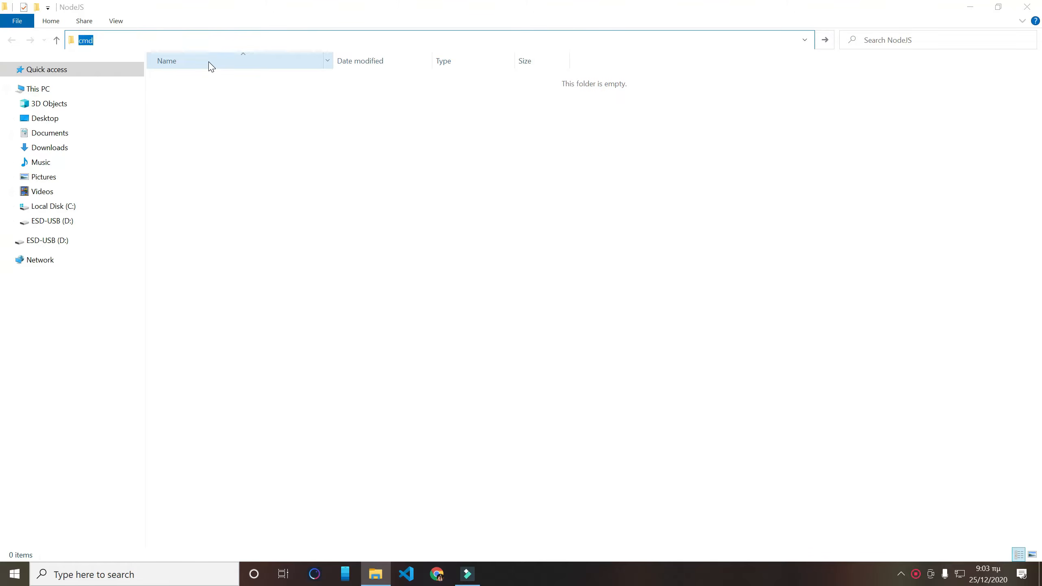
pyautogui.press('Return')
pyautogui.write('npm i')
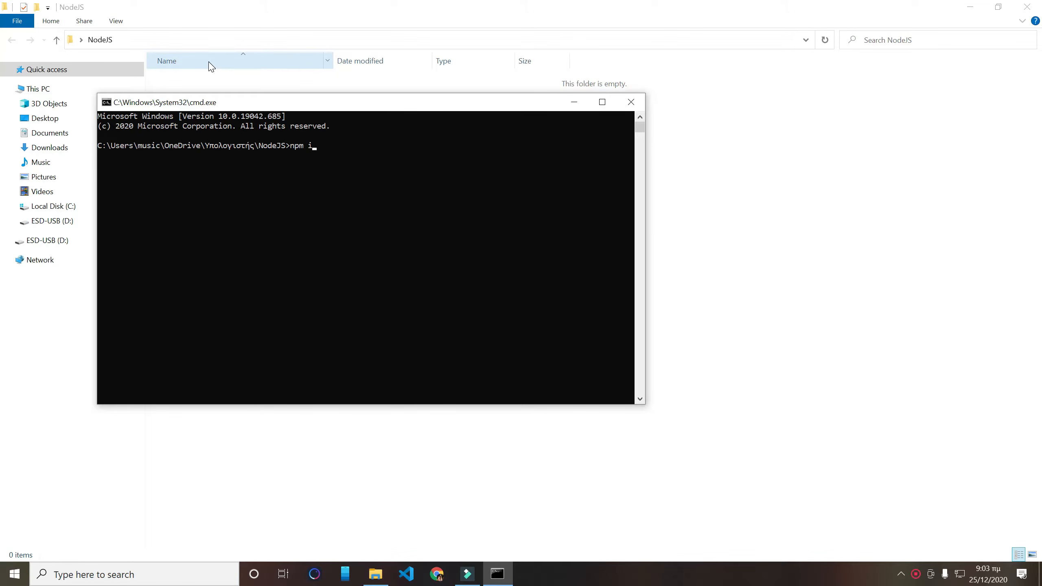
pyautogui.write('nit -y')
pyautogui.press('Return')
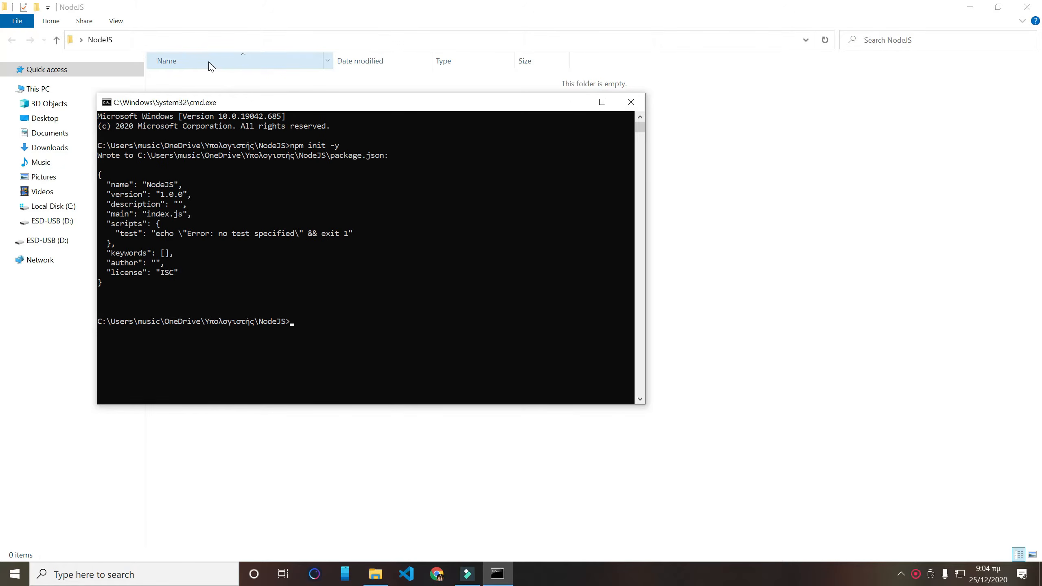
# - Open the current project folder in Visual Studio Code by running code . at the command prompt
pyautogui.write('code')
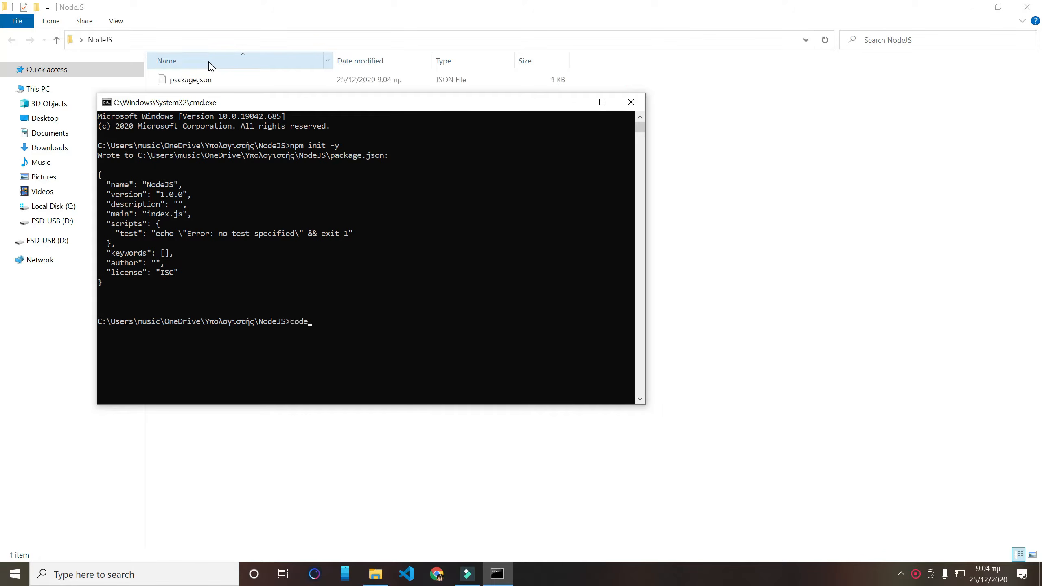
pyautogui.write(' .')
pyautogui.press('Return')
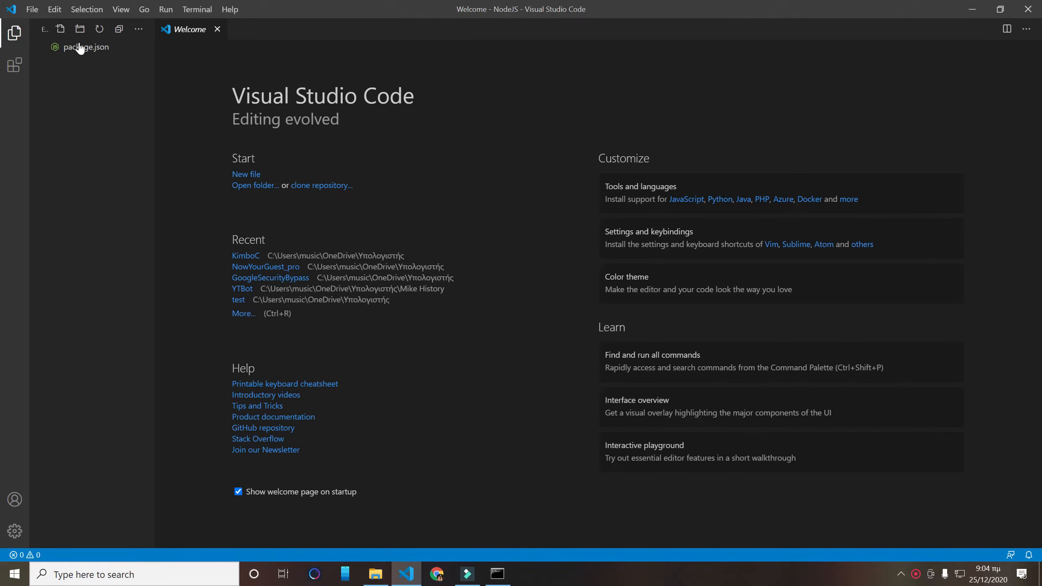
# - Create a new file named index.js in the NodeJS project
pyautogui.click(61, 30)
pyautogui.write('i')
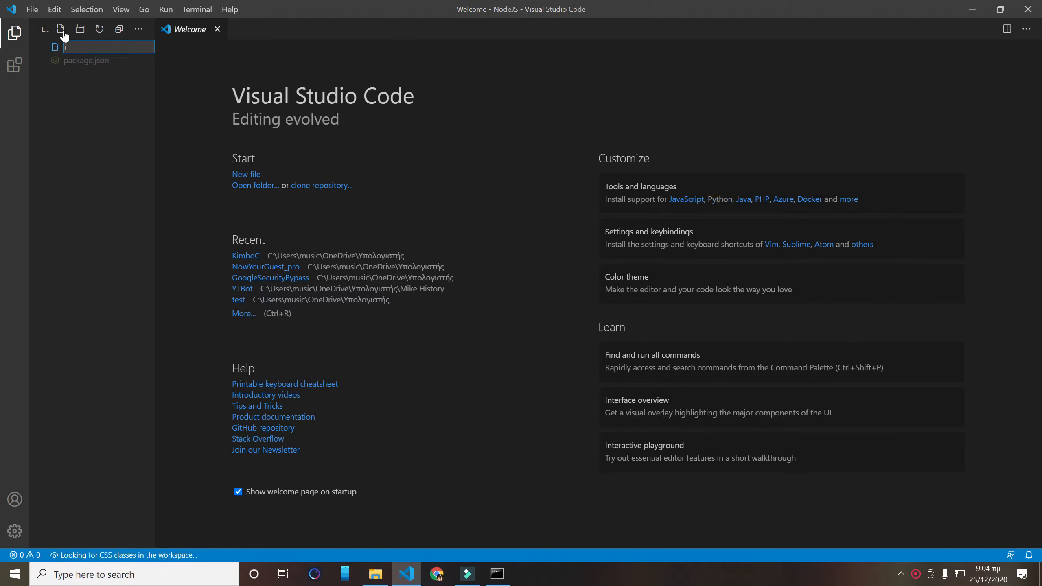
pyautogui.write('ndex.js')
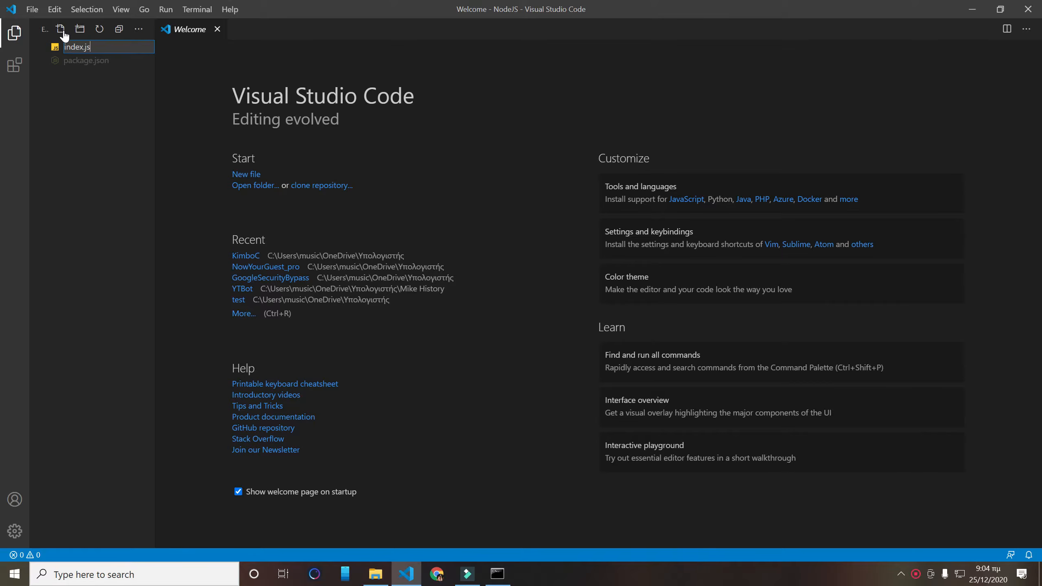
pyautogui.press('Return')
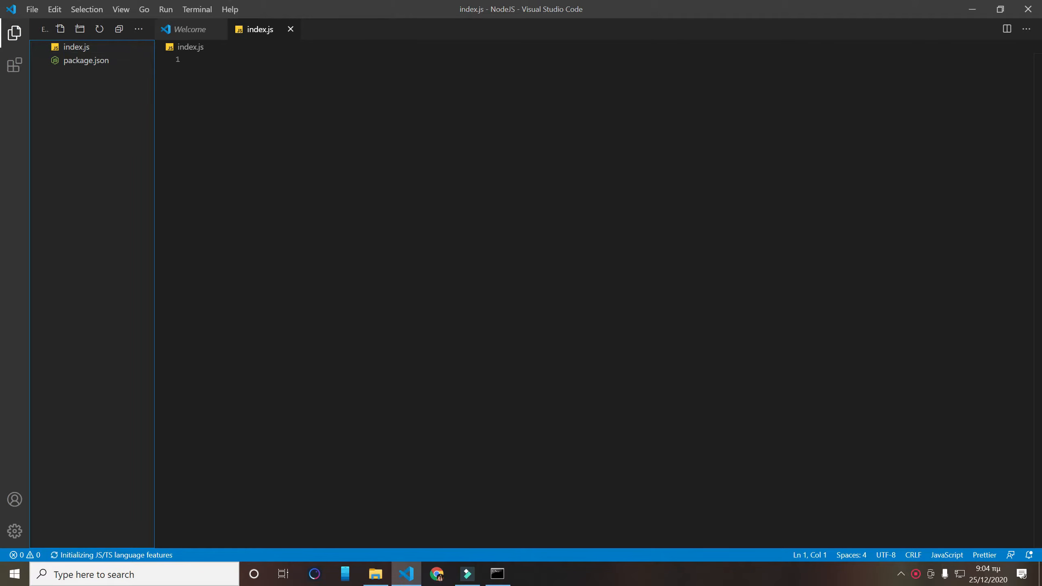
# - Switch to the command prompt and install Express as a dependency with npm i express --save
pyautogui.click(498, 573)
pyautogui.write('np')
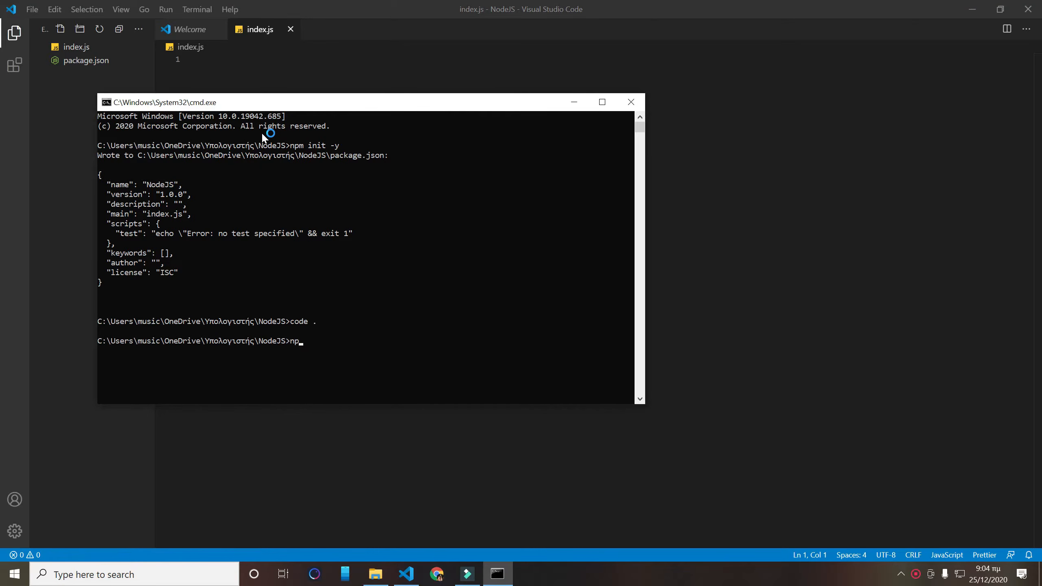
pyautogui.write('m i express -save-')
pyautogui.press('Return')
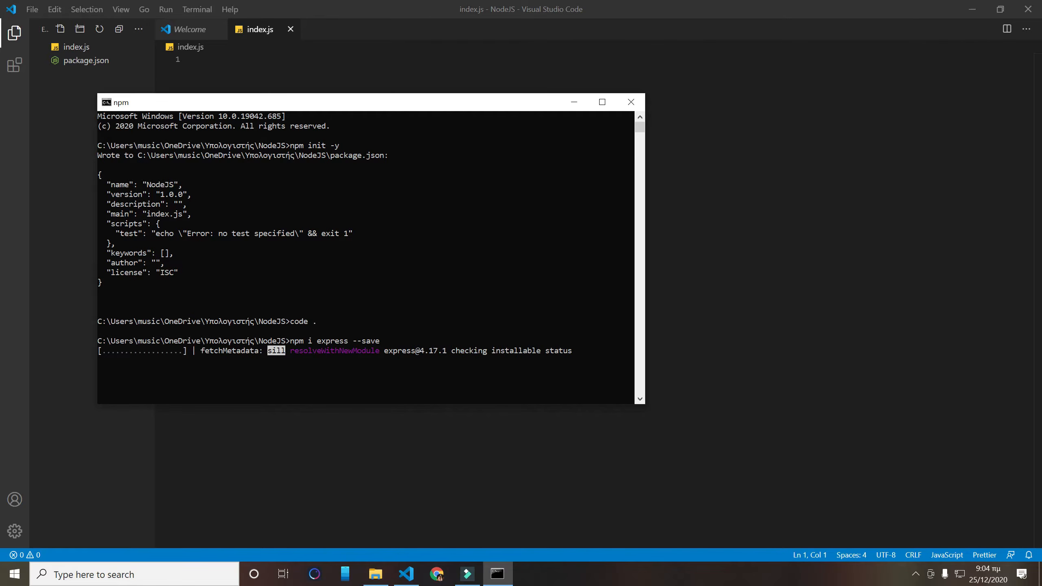
# - Return to Visual Studio Code and import Express in index.js with const express = require("express")
pyautogui.click(722, 203)
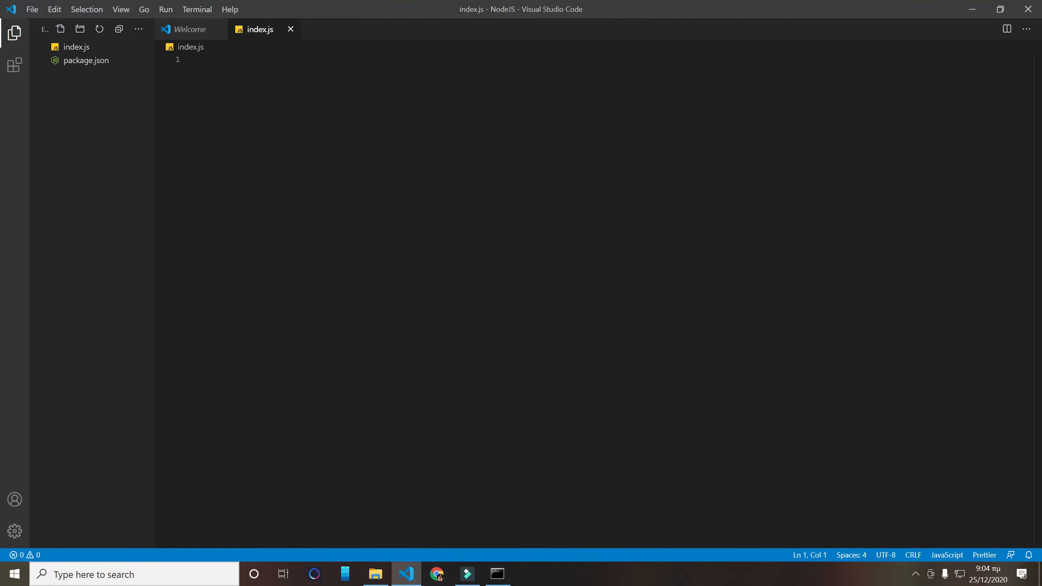
pyautogui.write('const')
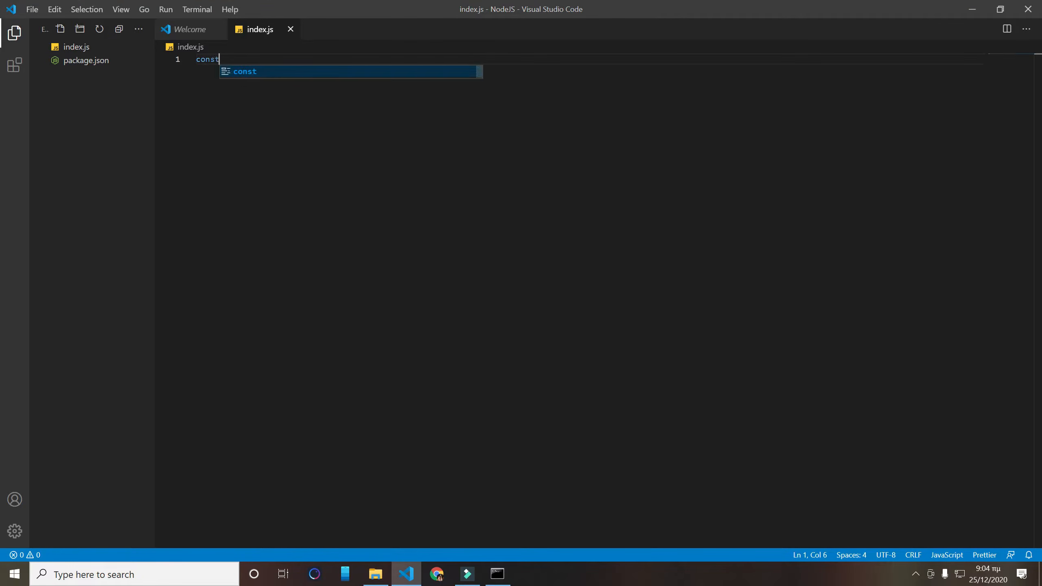
pyautogui.write(' express ')
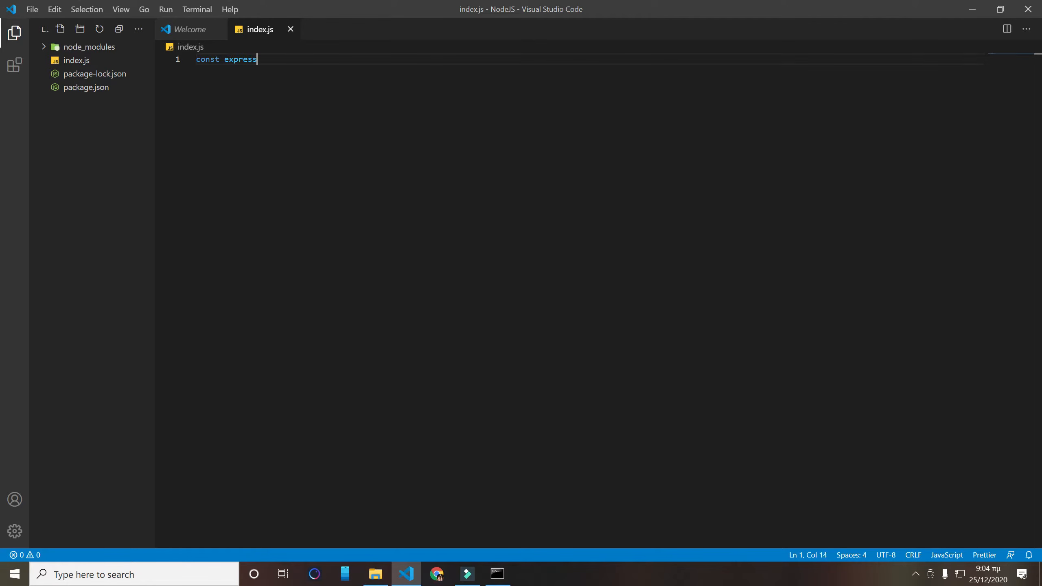
pyautogui.write('= req')
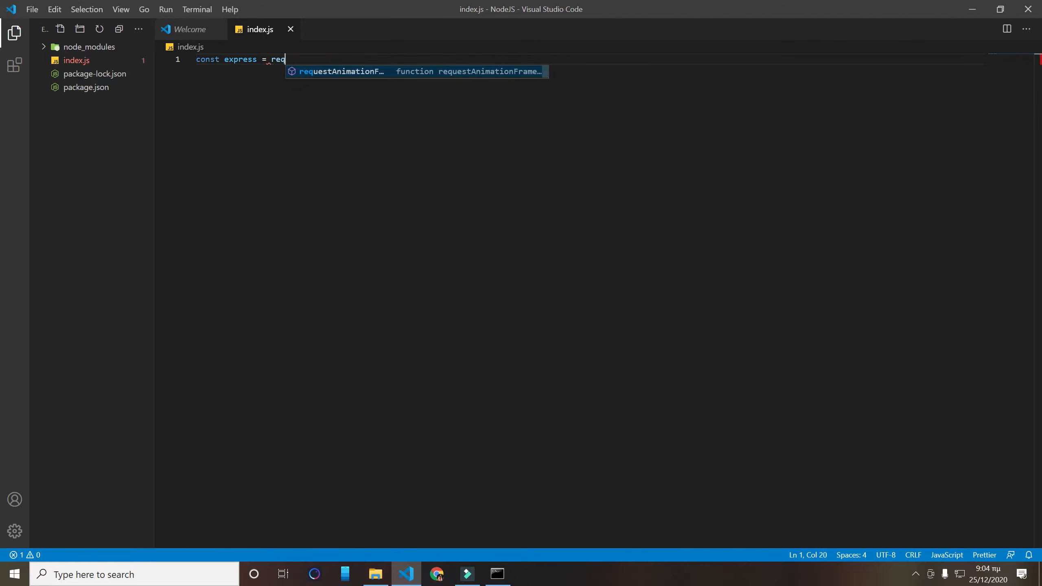
pyautogui.write('uire("ex')
pyautogui.press('Return')
pyautogui.write('")')
pyautogui.press('Return')
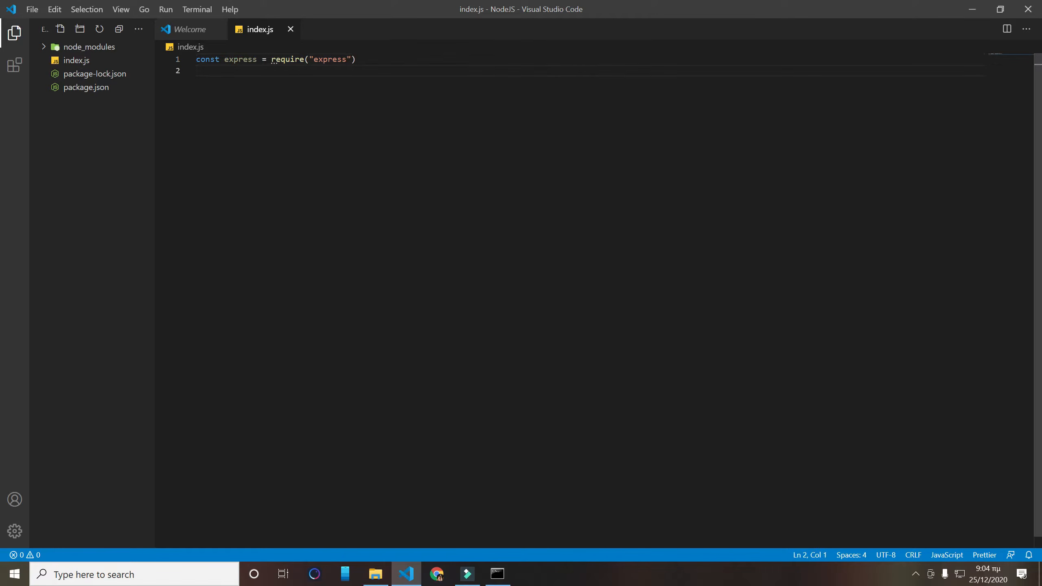
# - Create the Express application on line 2 with const app = express(), followed by a blank line
pyautogui.write('const ap')
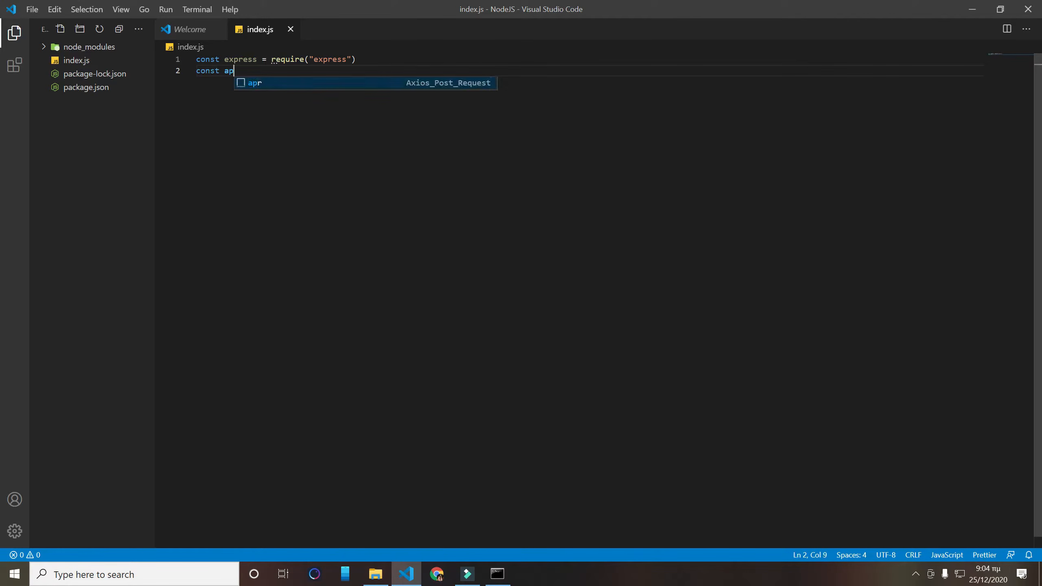
pyautogui.write('p = ex')
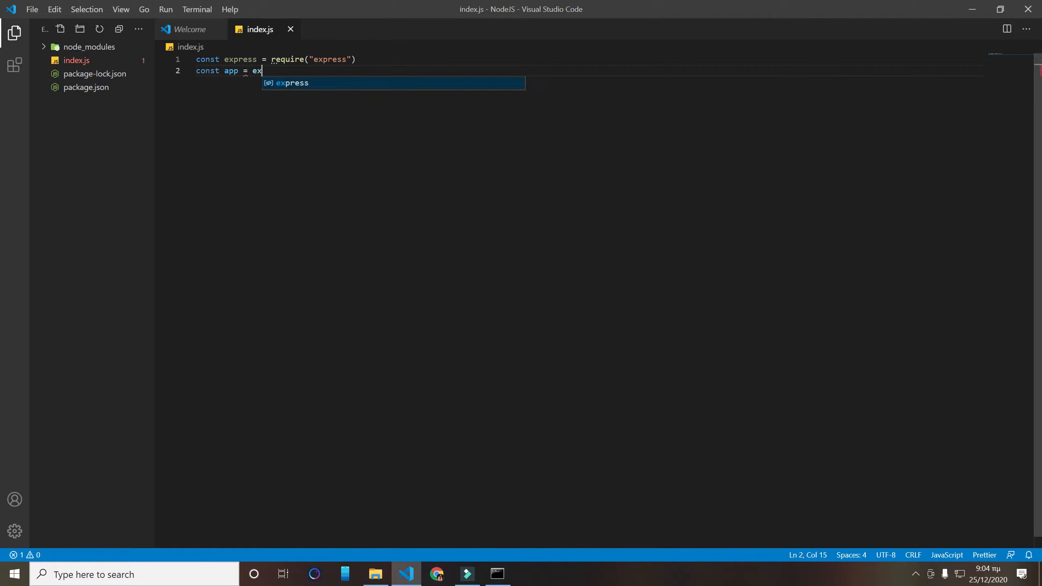
pyautogui.write('press()')
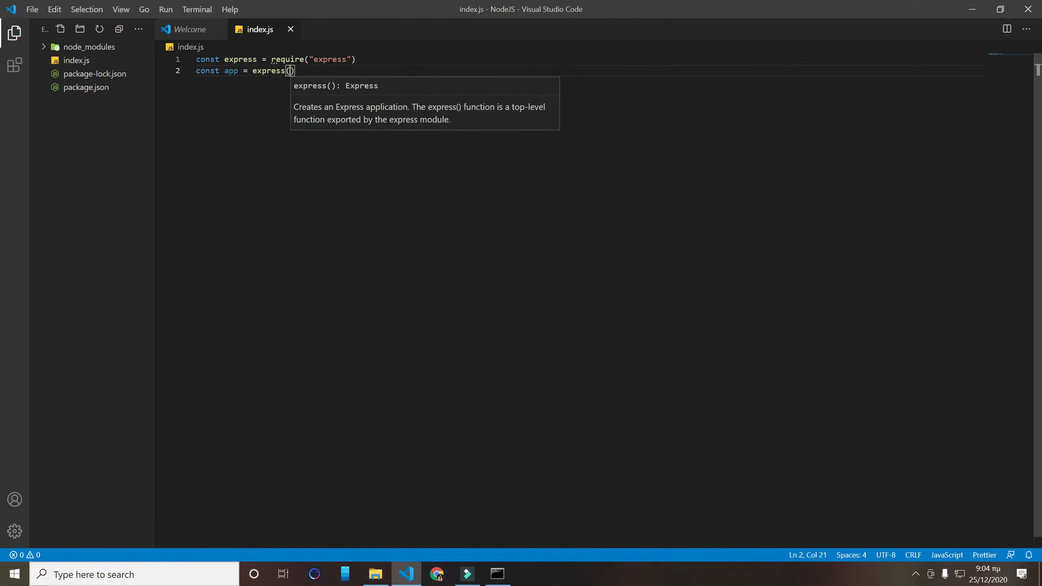
pyautogui.press('Return')
pyautogui.press('Return')
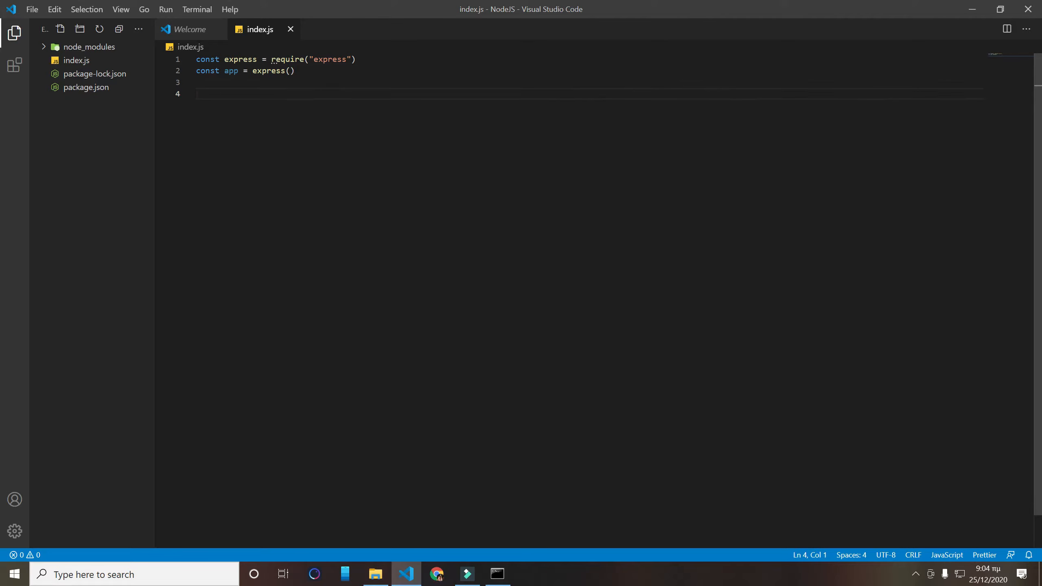
# - Make the app listen on the environment port or 5000 with app.listen(process.env.PORT || 5000)
pyautogui.write('app.listen(')
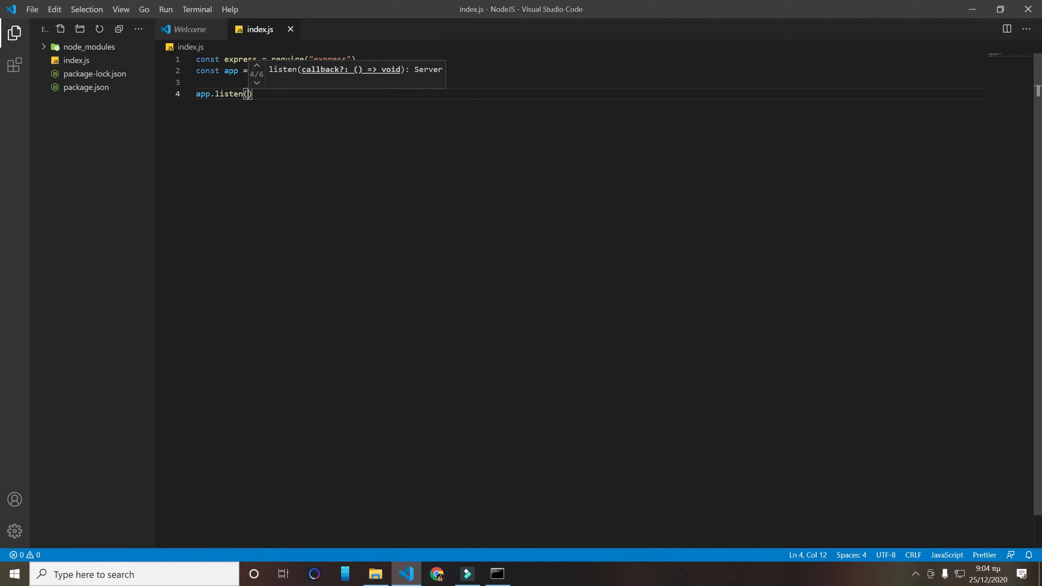
pyautogui.write('P')
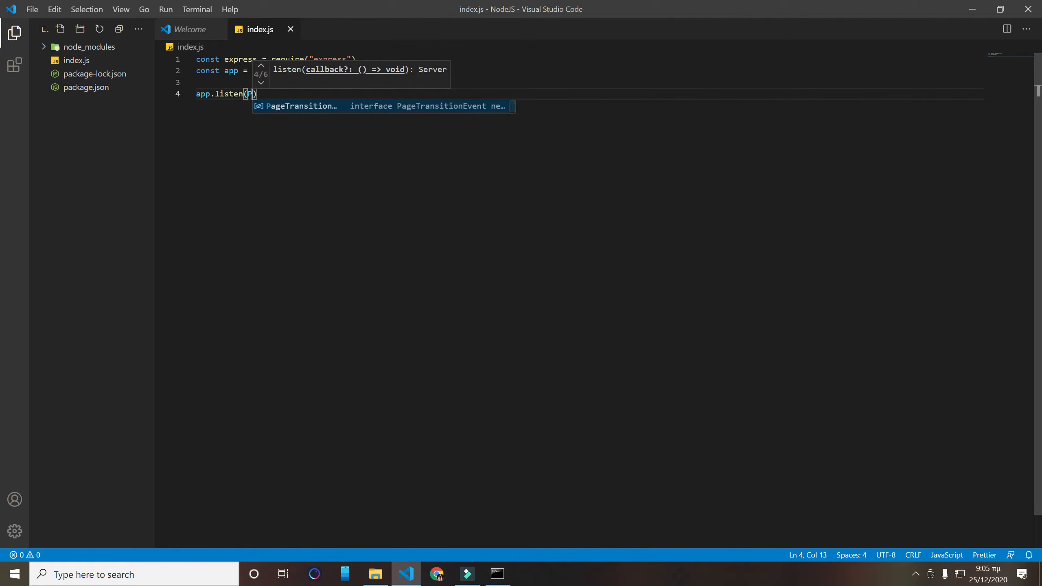
pyautogui.press('BackSpace')
pyautogui.write('proce')
pyautogui.write('ss.env')
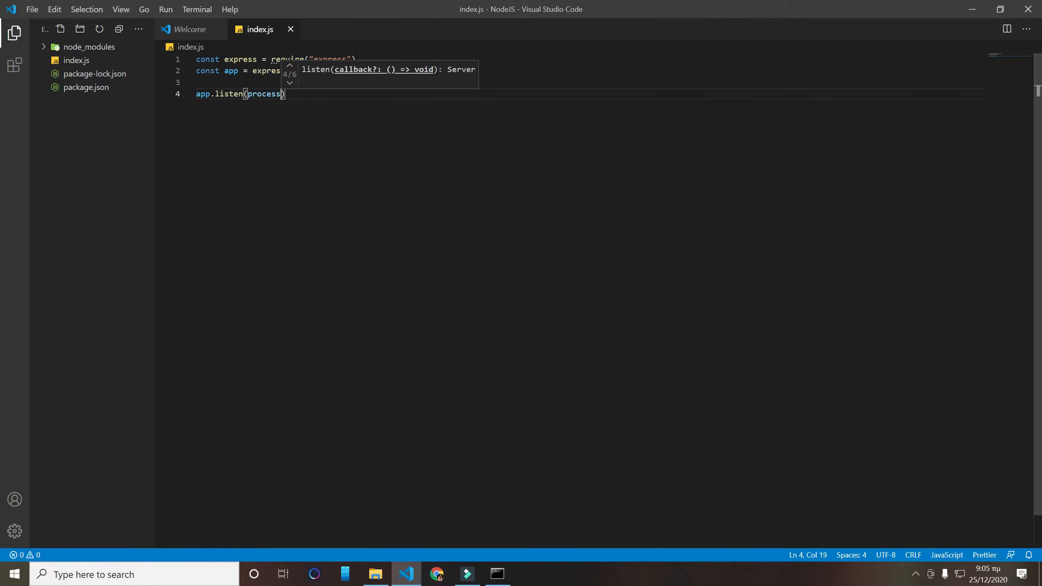
pyautogui.write('.PORT ')
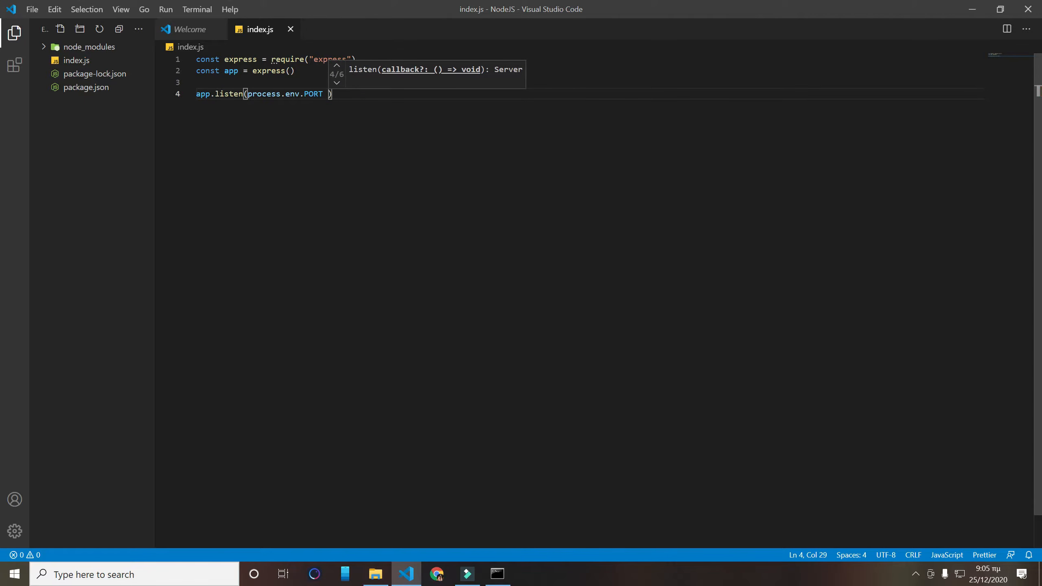
pyautogui.write('|| 50')
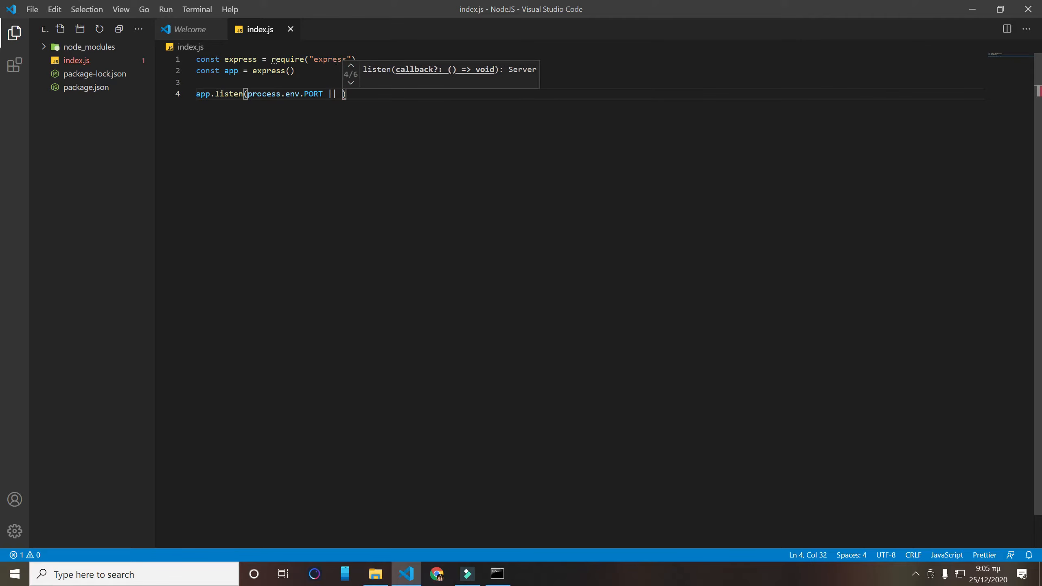
pyautogui.write('00')
pyautogui.press('End')
pyautogui.press('Return')
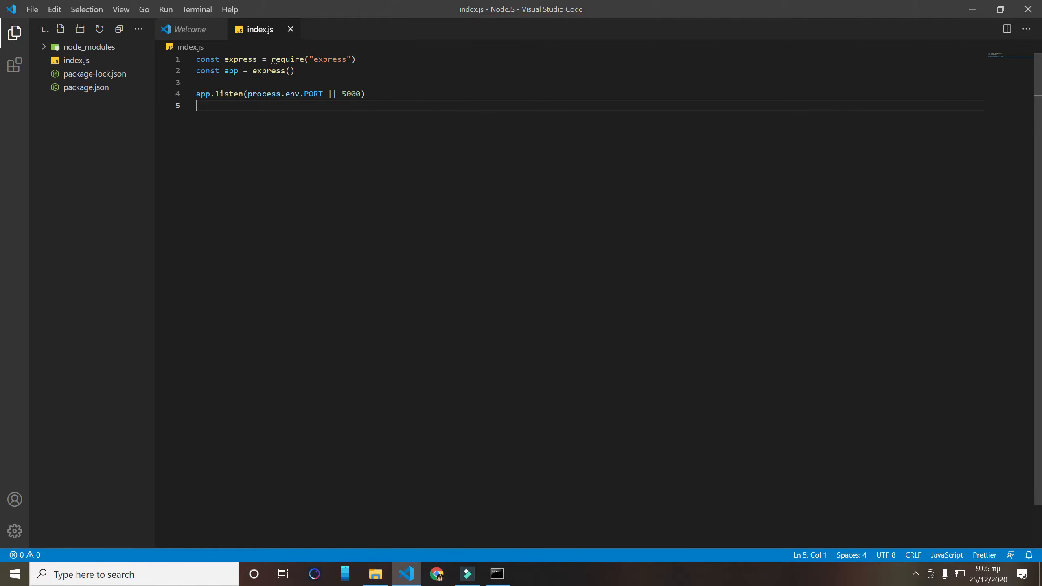
# - Export the application below the listen call with module.exports = app
pyautogui.write('mpo')
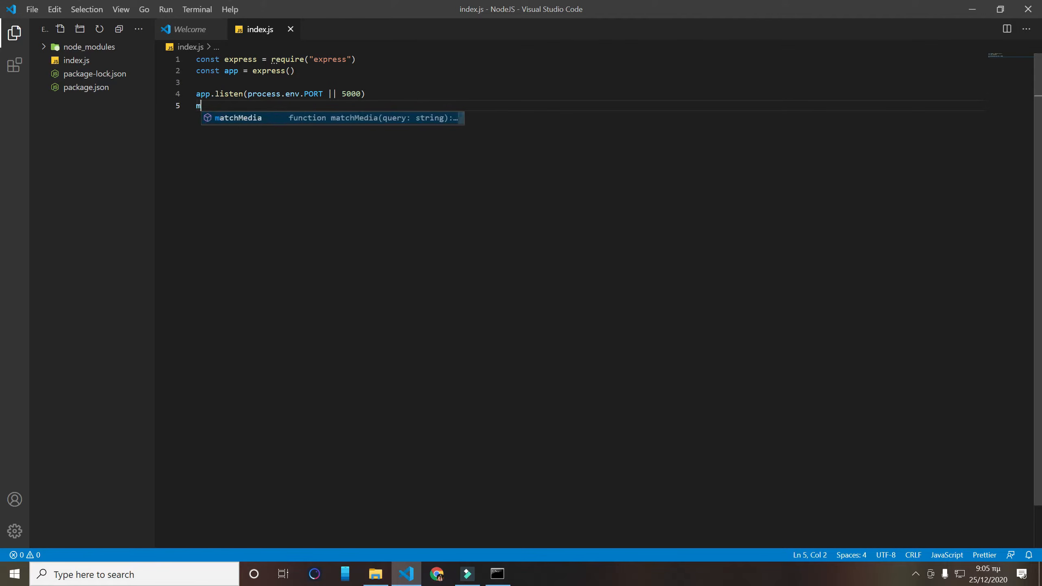
pyautogui.press('BackSpace')
pyautogui.press('BackSpace')
pyautogui.write('odule.exp')
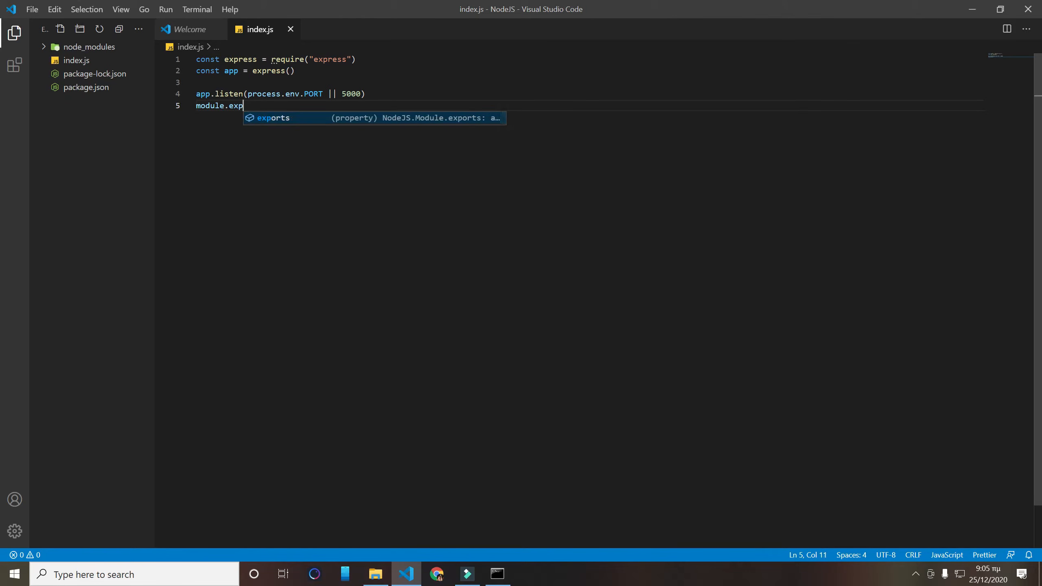
pyautogui.press('Return')
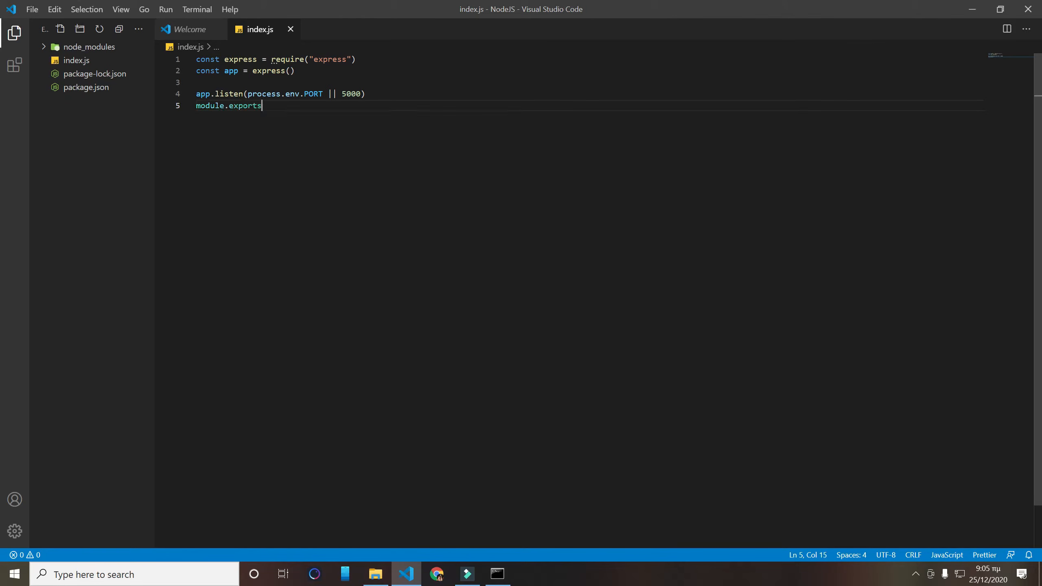
pyautogui.write('= app')
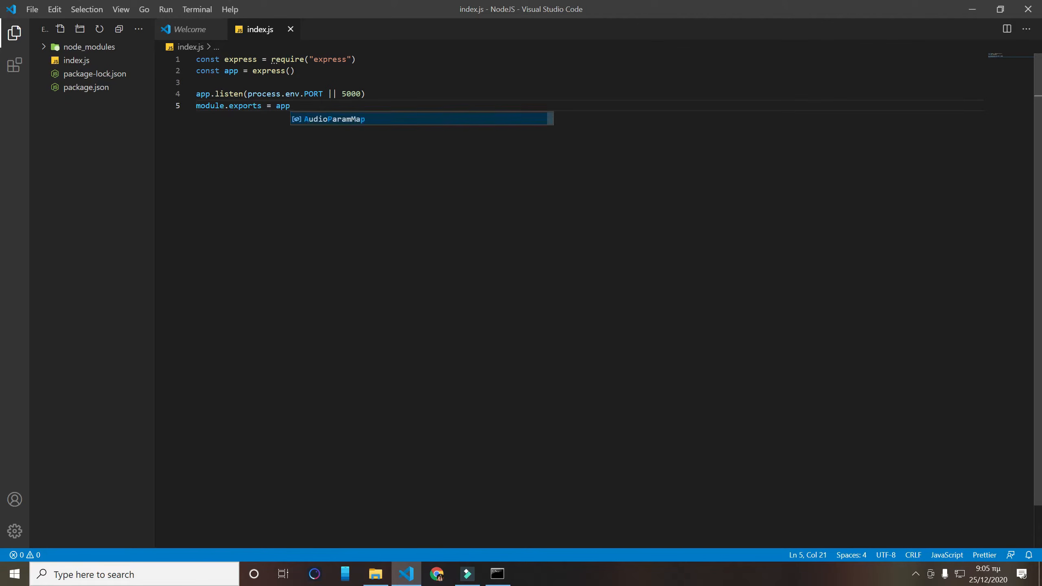
pyautogui.press('Escape')
# - Insert a GET route for the root path, app.get("/", ), between the app declaration and the listen call, with a blank line below
pyautogui.press('Up')
pyautogui.press('Up')
pyautogui.press('Up')
pyautogui.press('Down')
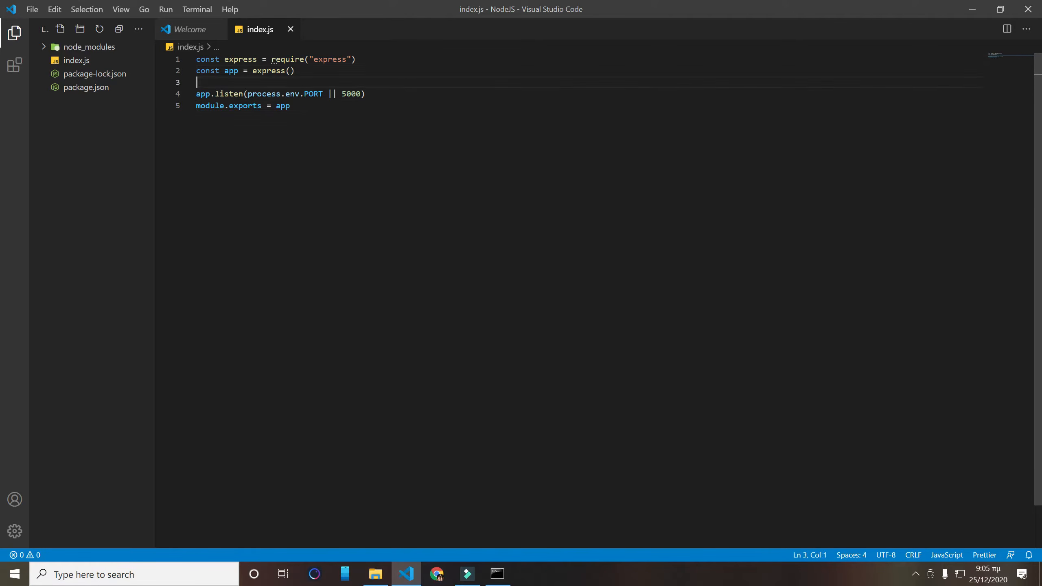
pyautogui.press('Return')
pyautogui.press('Return')
pyautogui.press('Up')
pyautogui.write('app.get("/", ')
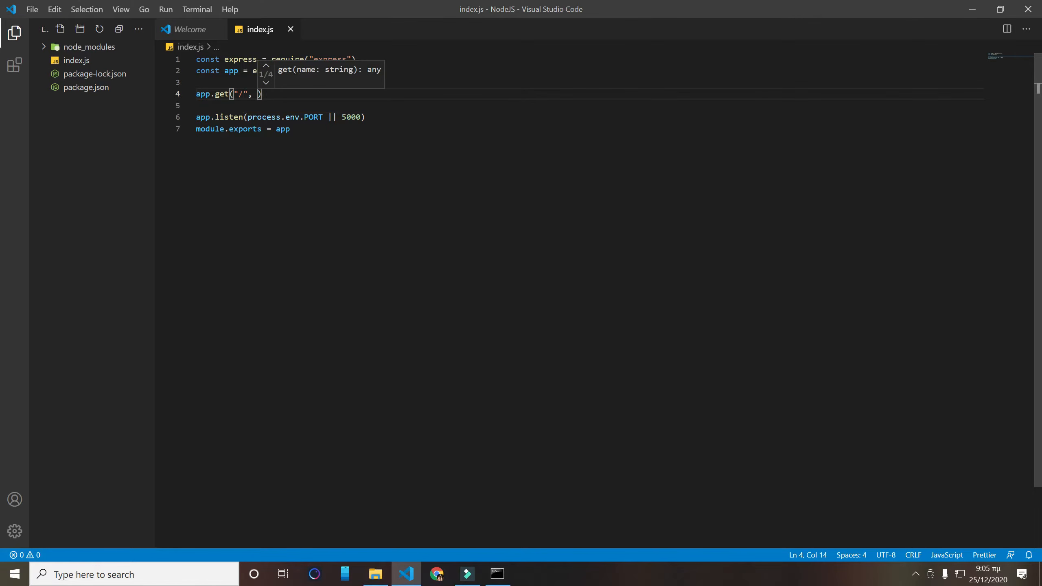
pyautogui.write('function')
pyautogui.write('(')
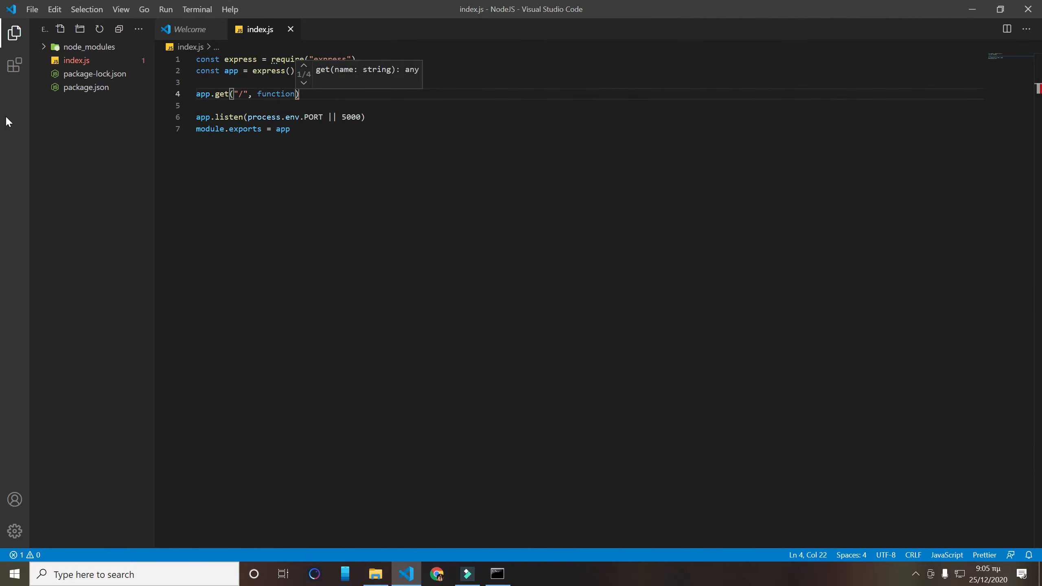
pyautogui.write('req')
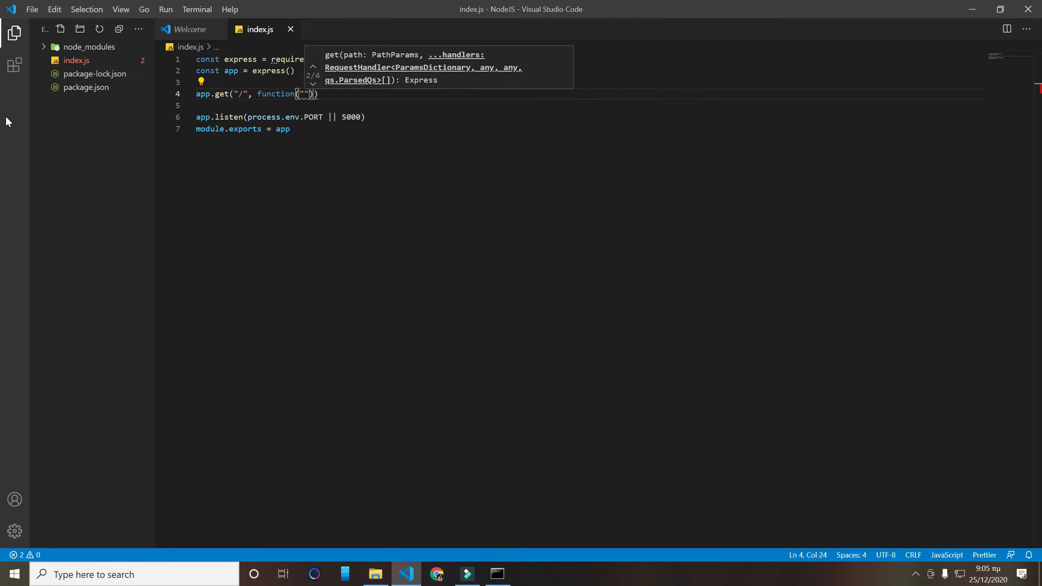
pyautogui.write(',res) {')
# - Give the root route a callback, function(req,res), with an opened body block
pyautogui.press('Return')
# - Make the route callback respond with res.send("IT WORKED")
pyautogui.write('res')
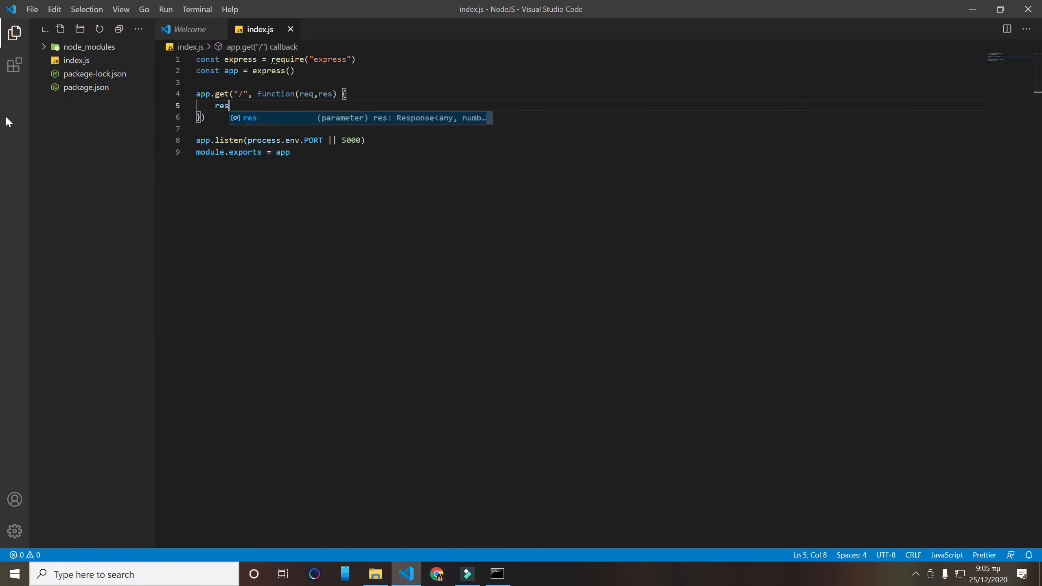
pyautogui.write('.send(')
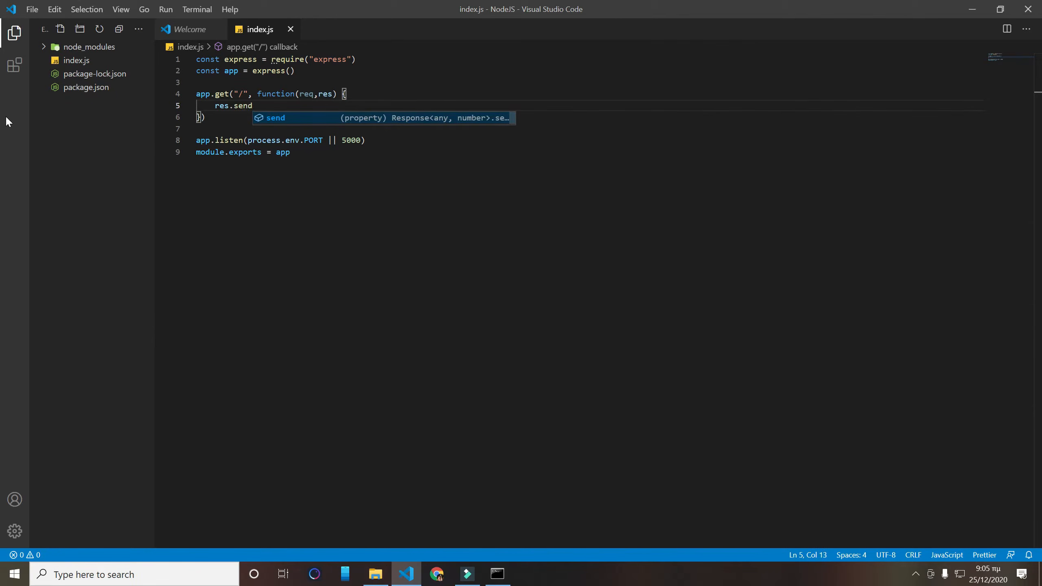
pyautogui.write('"IT WORKED')
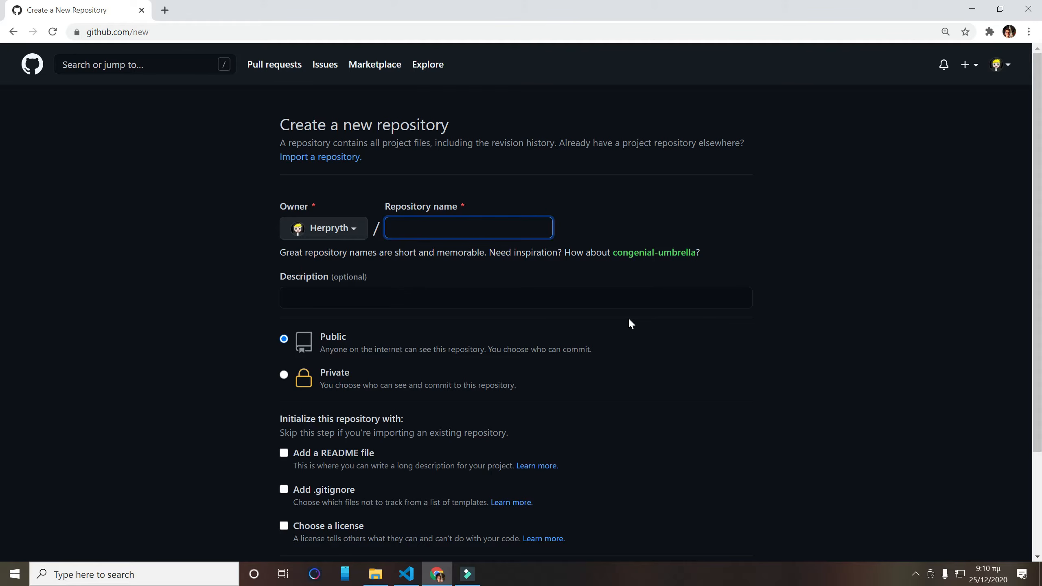
# - Create a new public GitHub repository named Node
pyautogui.write('Node')
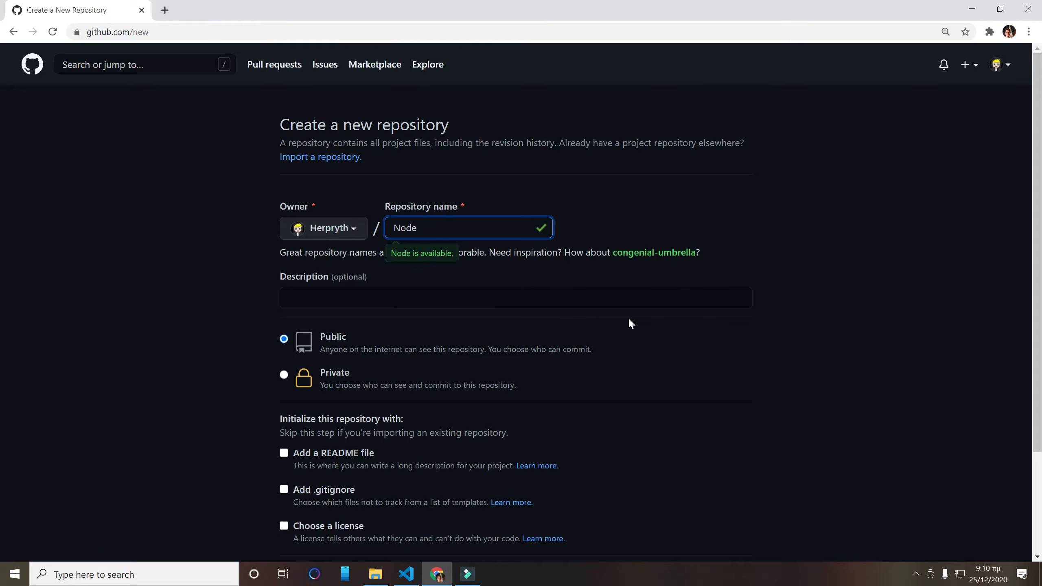
pyautogui.scroll(-1, 483, 266)
pyautogui.click(341, 518)
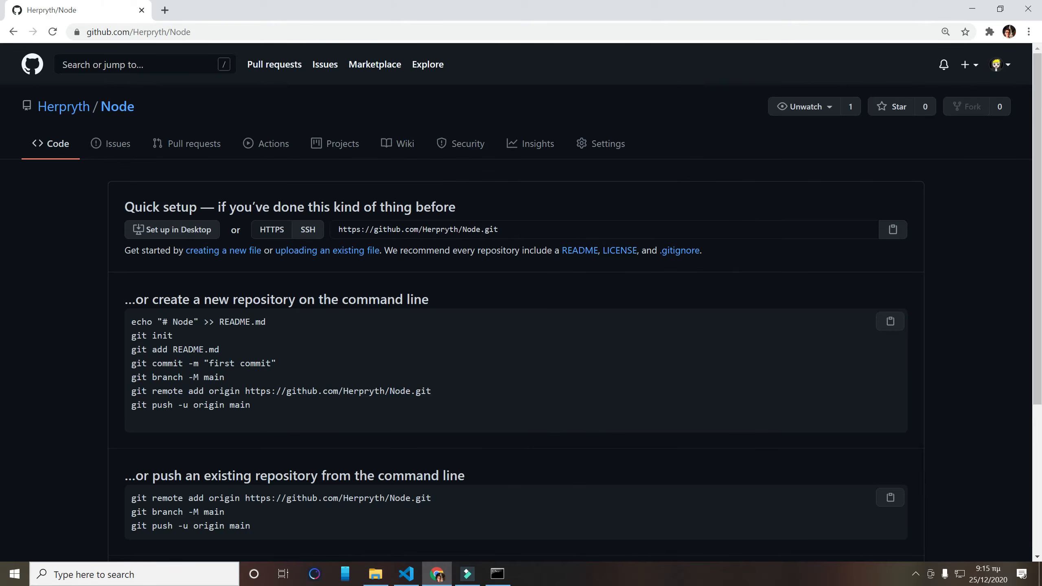
# - Bring up the NodeJS project folder window, switch to Visual Studio Code and create a .gitignore file in the project
pyautogui.click(375, 574)
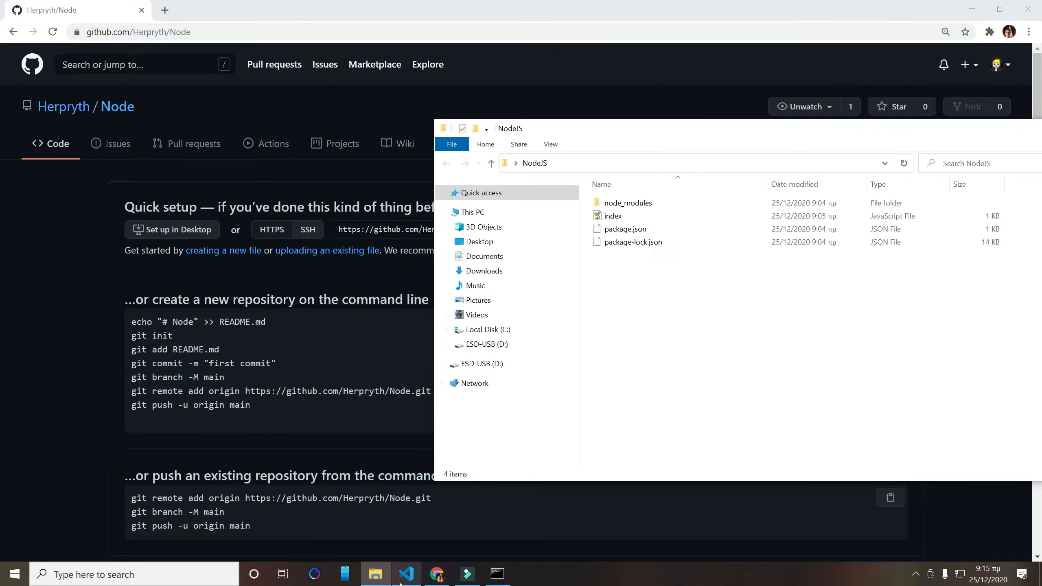
pyautogui.click(413, 581)
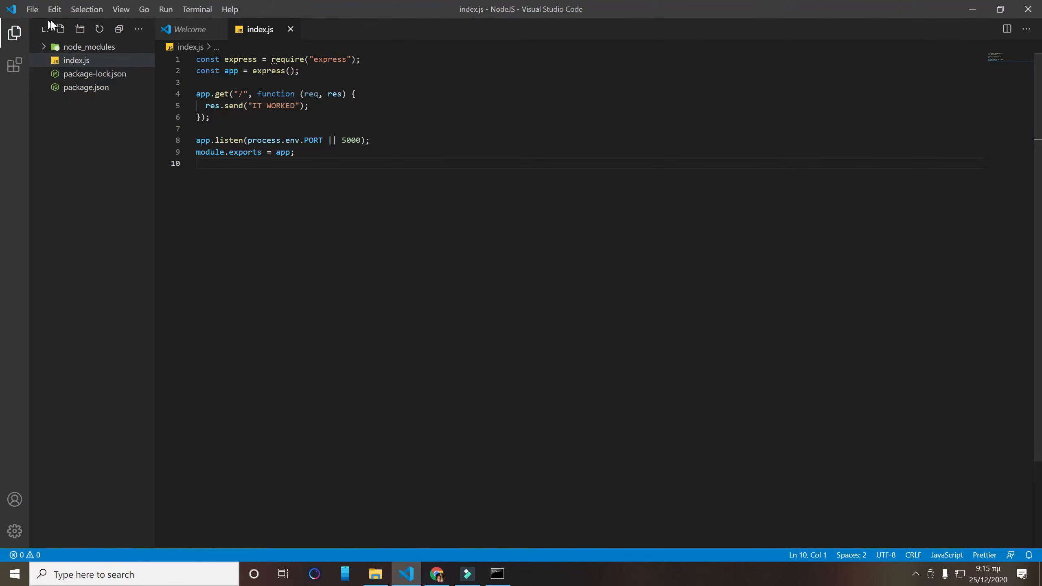
pyautogui.click(61, 28)
pyautogui.write('.g')
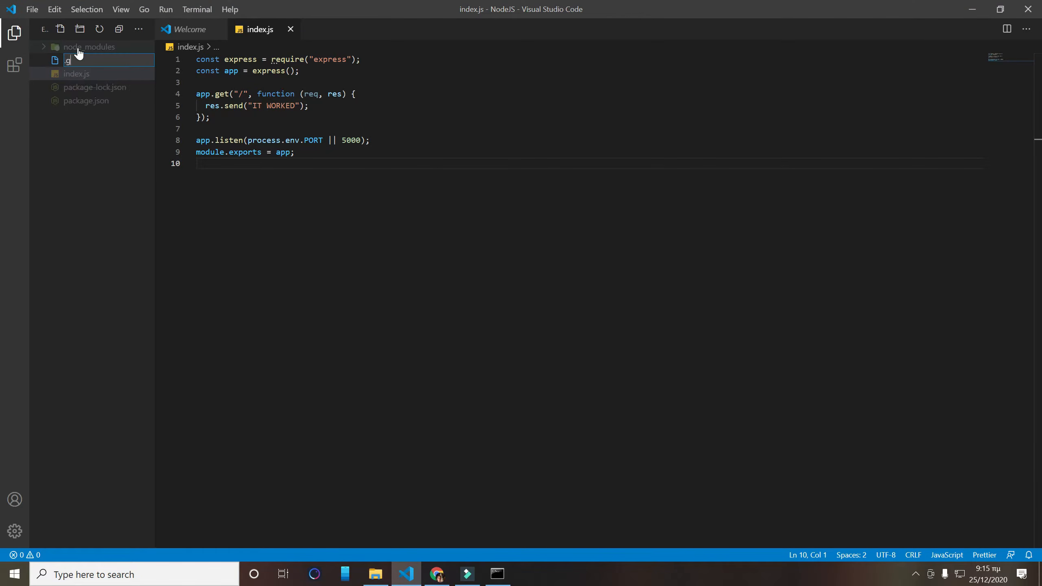
pyautogui.write('itignore')
pyautogui.press('Return')
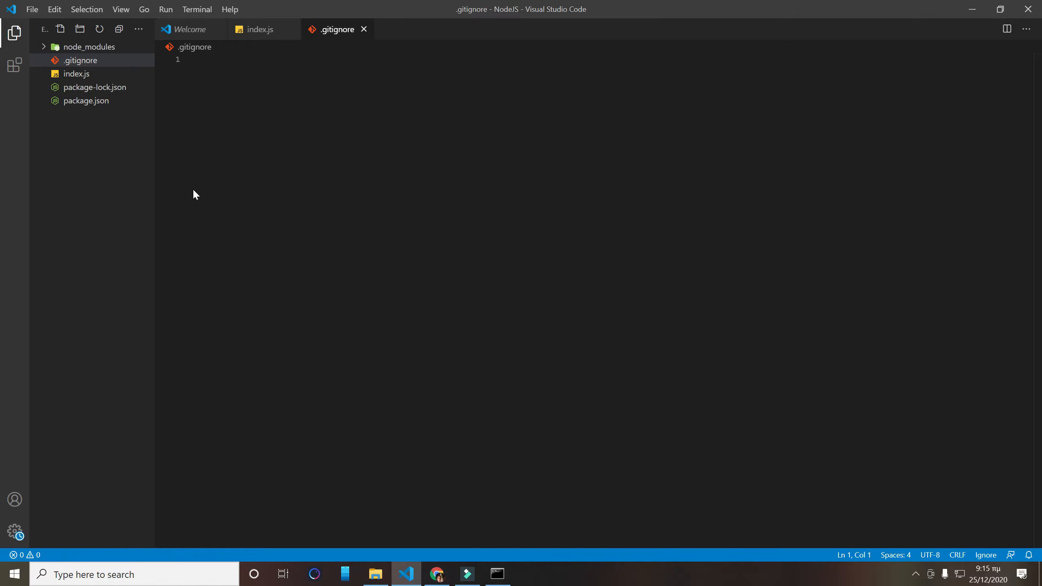
# - Add node_modules to .gitignore and close the file
pyautogui.write('node_modules')
pyautogui.click(364, 29)
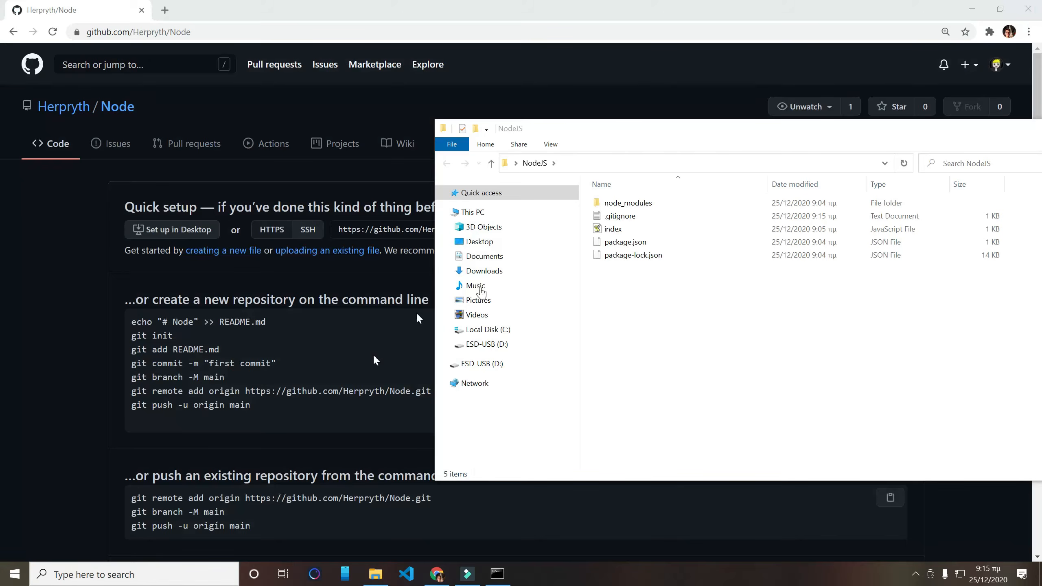
# - Open a command prompt in the NodeJS folder and initialize a Git repository there with git init
pyautogui.click(590, 163)
pyautogui.write('cmd')
pyautogui.press('Return')
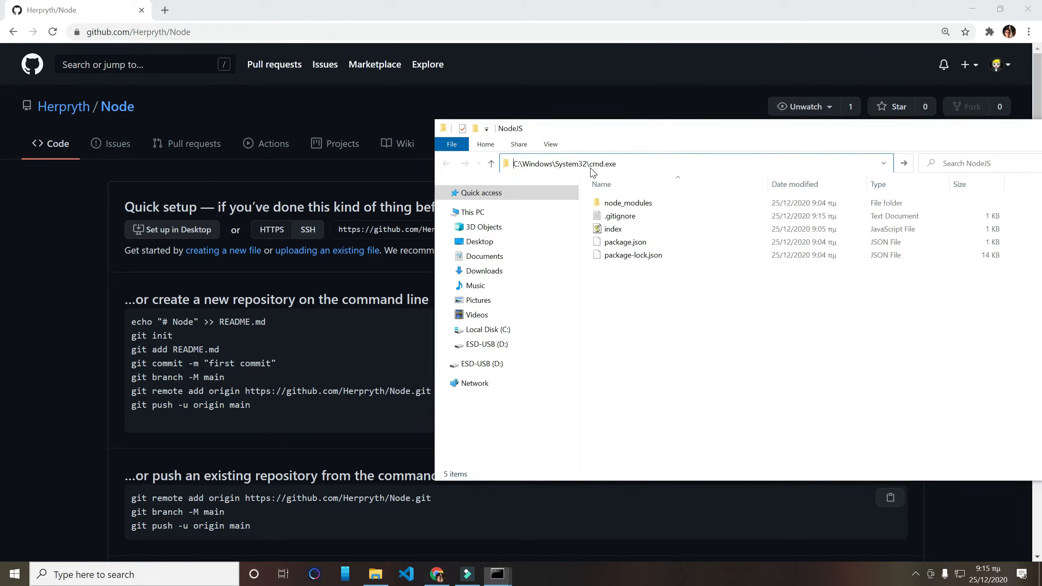
pyautogui.moveTo(412, 110); pyautogui.dragTo(788, 115)
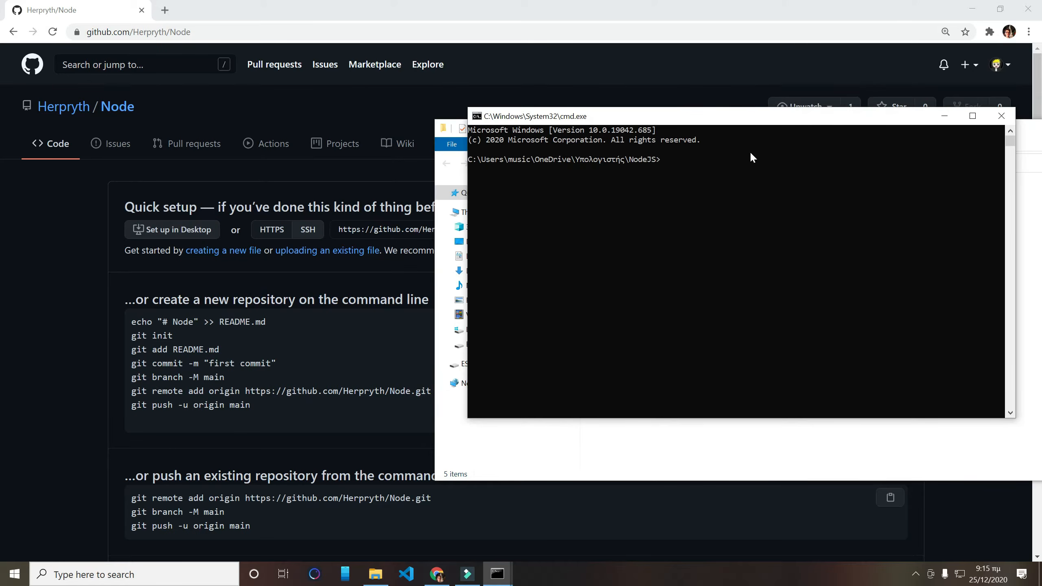
pyautogui.write('git init')
pyautogui.press('Return')
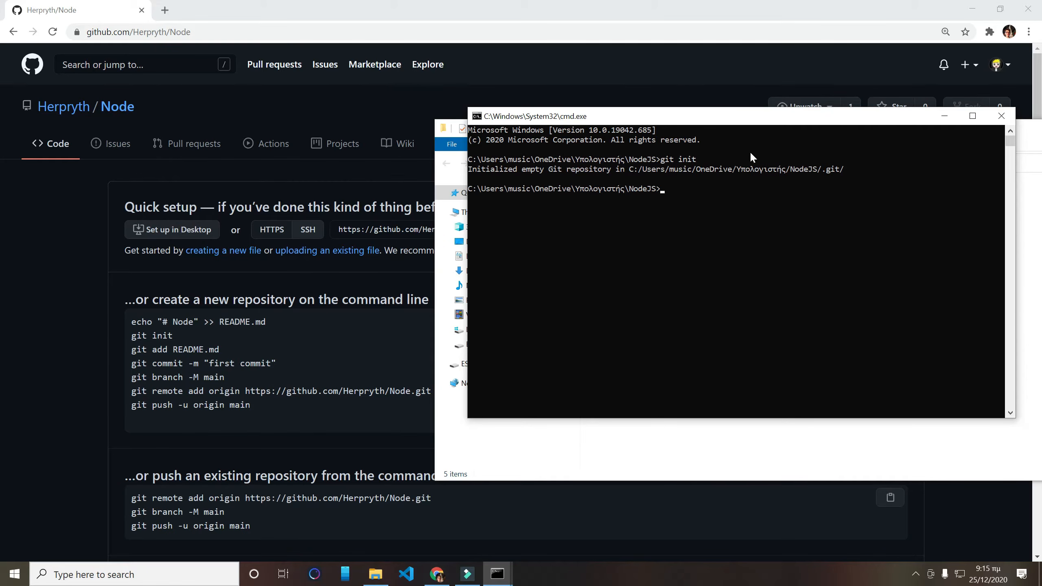
# - Stage all project files with git add . and commit them with git commit -am "first commit"
pyautogui.write('git add .')
pyautogui.press('Return')
pyautogui.write('git commit')
pyautogui.write('-am')
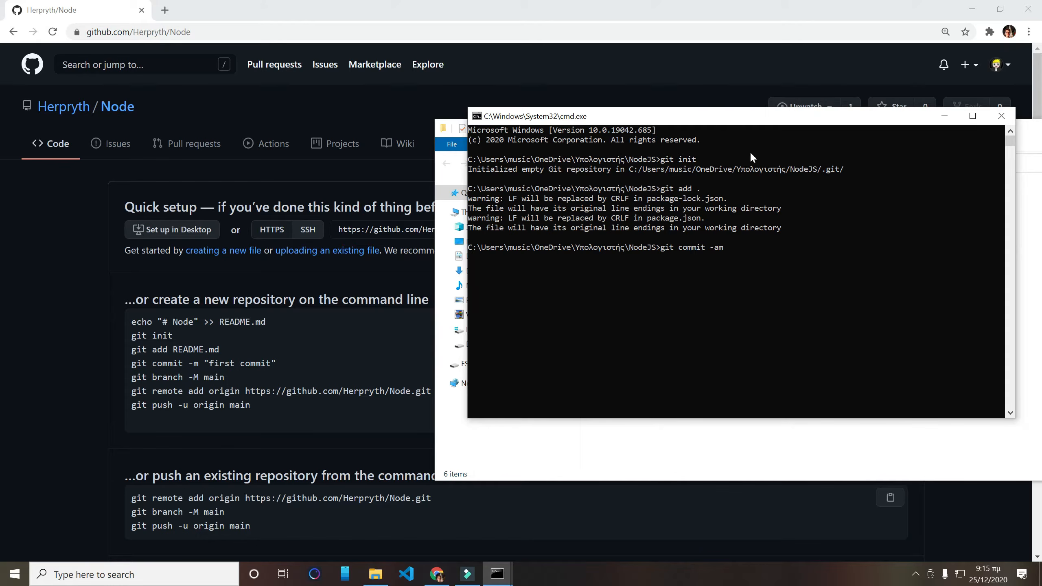
pyautogui.write(' "first commit"')
pyautogui.press('Return')
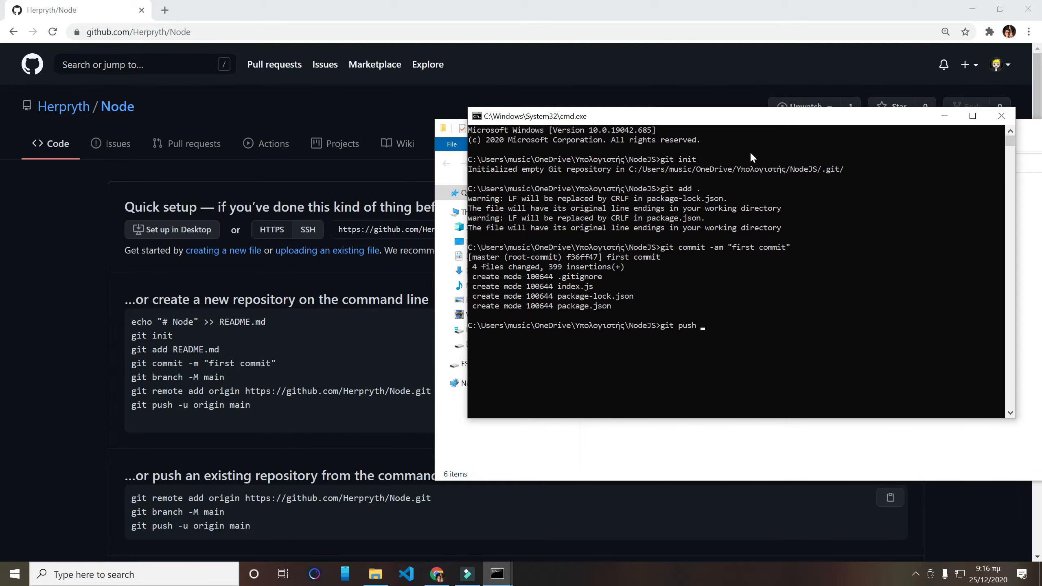
# - Try to push the commit with git push -u origin master, and reload the repository page on GitHub
pyautogui.write('git push -u origin master')
pyautogui.press('Return')
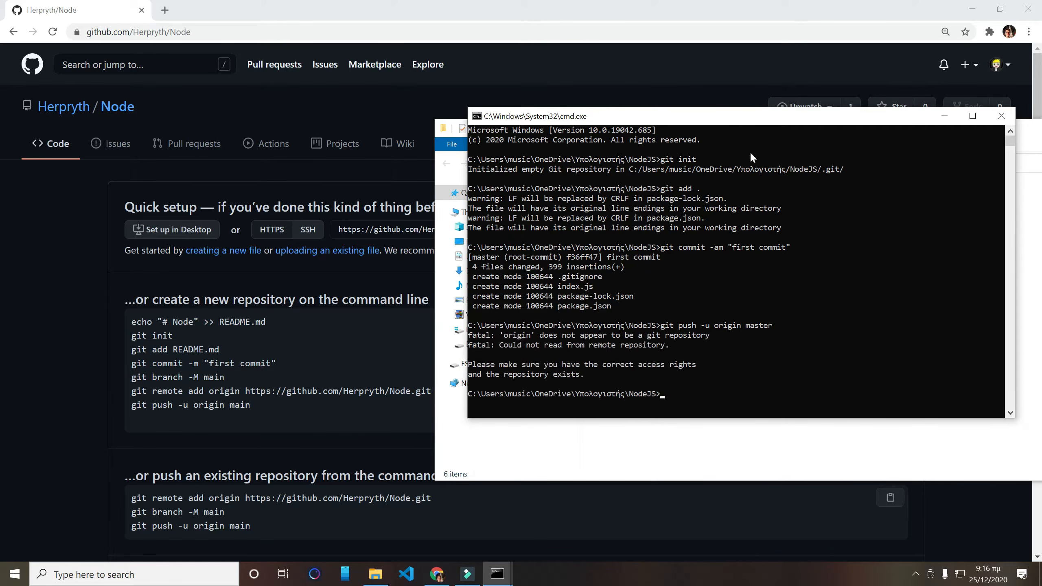
pyautogui.click(49, 32)
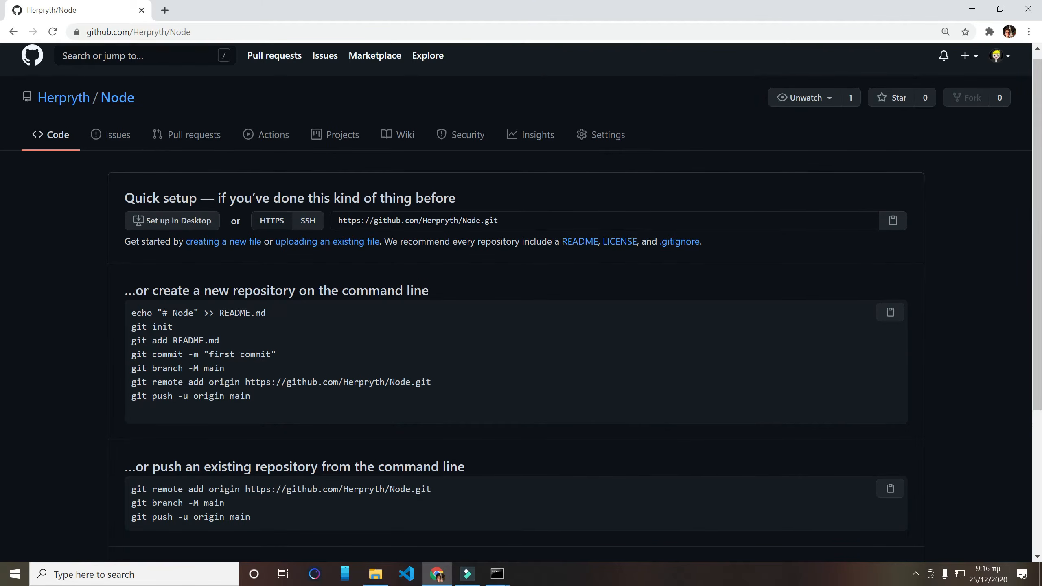
# - Copy the git remote add origin command from the GitHub setup instructions and run it in the command prompt
pyautogui.scroll(-1, 202, 216)
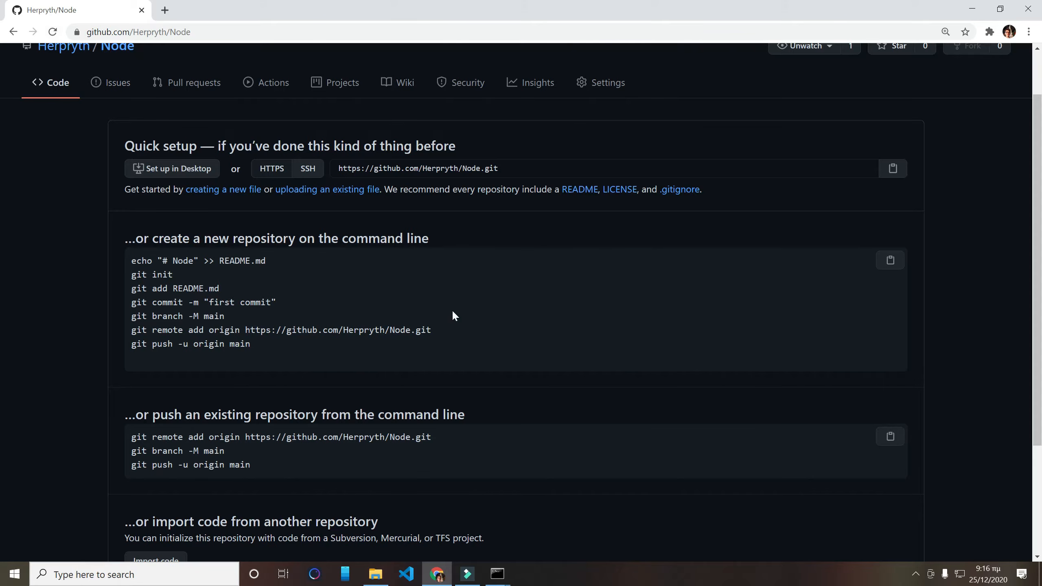
pyautogui.tripleClick(440, 331)
pyautogui.hotkey('ctrl', 'c')
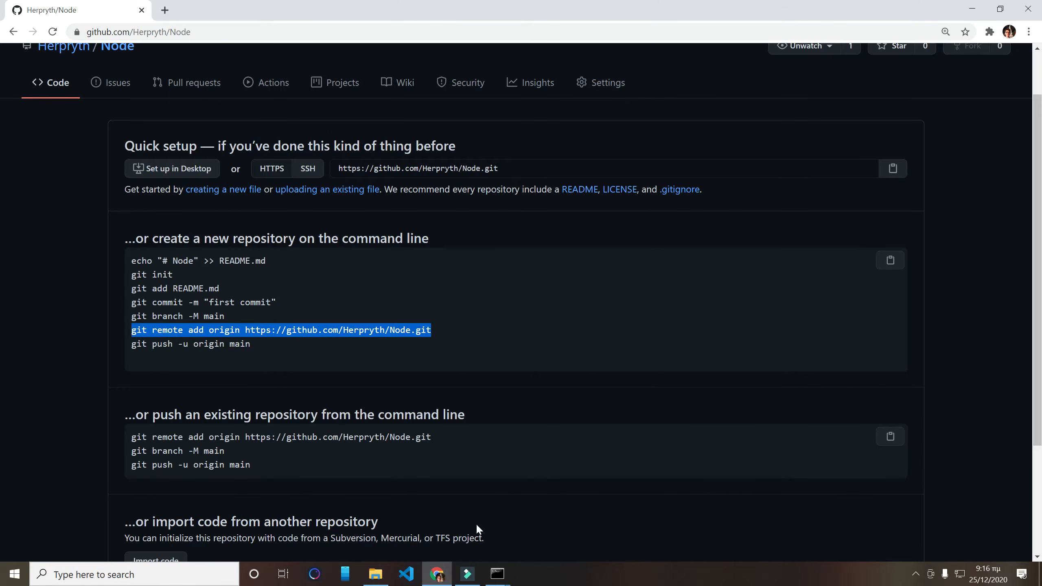
pyautogui.moveTo(497, 573)
pyautogui.click(535, 515)
pyautogui.hotkey('ctrl', 'v')
pyautogui.press('Return')
# - Push the commit again with git push -u origin master and reload the repository page on GitHub
pyautogui.hotkey('ctrl', 'v')
pyautogui.press('Up')
pyautogui.press('Up')
pyautogui.press('Return')
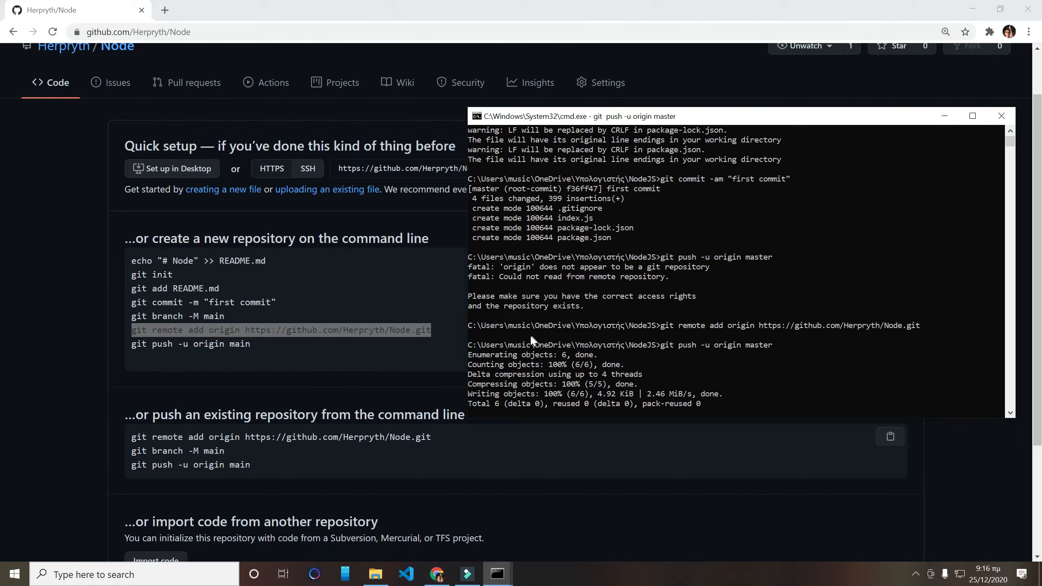
pyautogui.click(51, 31)
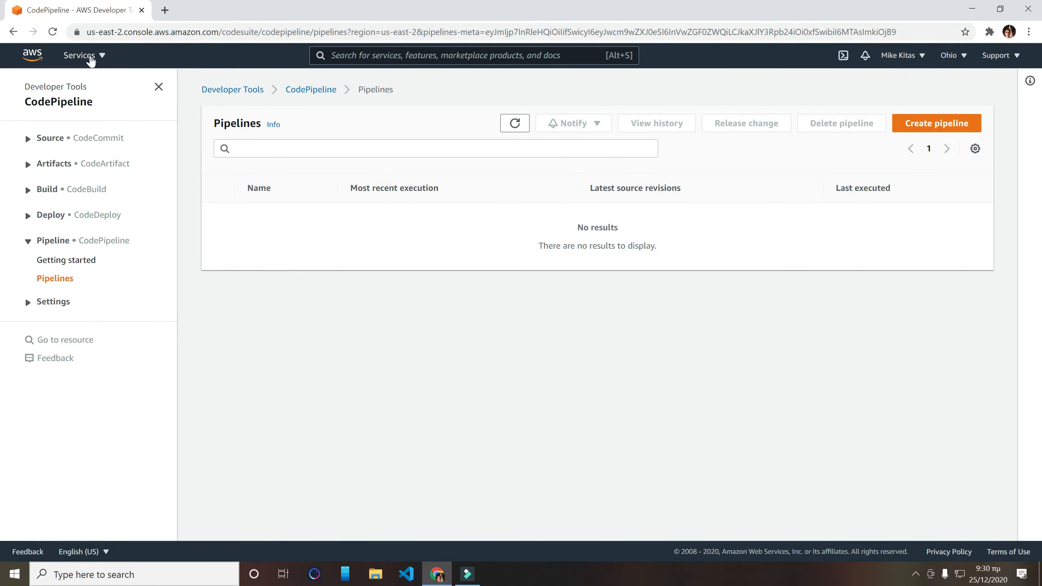
# - Locate CodePipeline under Developer Tools in the AWS services list, and close the list
pyautogui.click(92, 60)
pyautogui.scroll(-4, 351, 421)
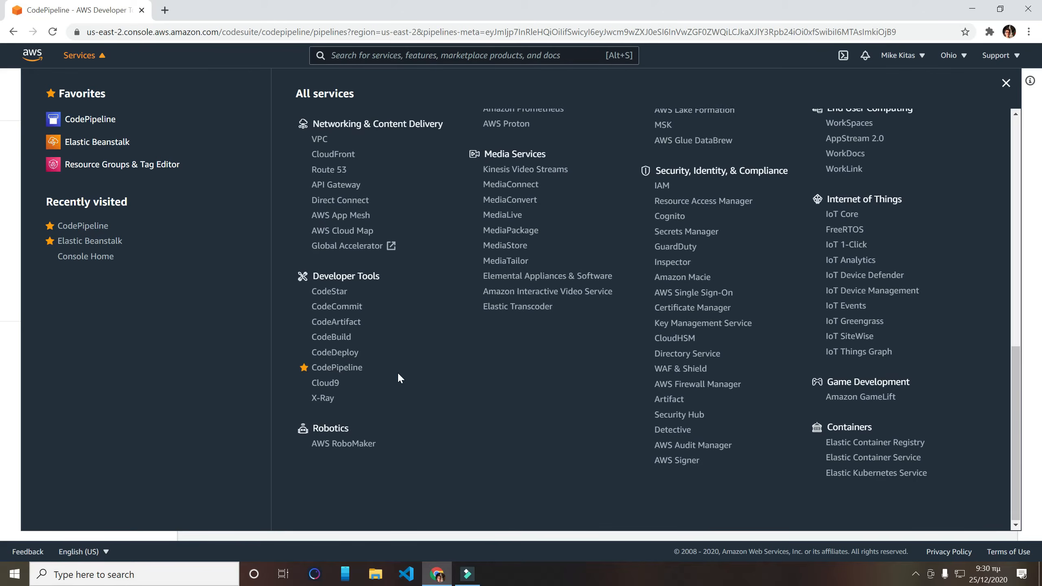
pyautogui.click(9, 398)
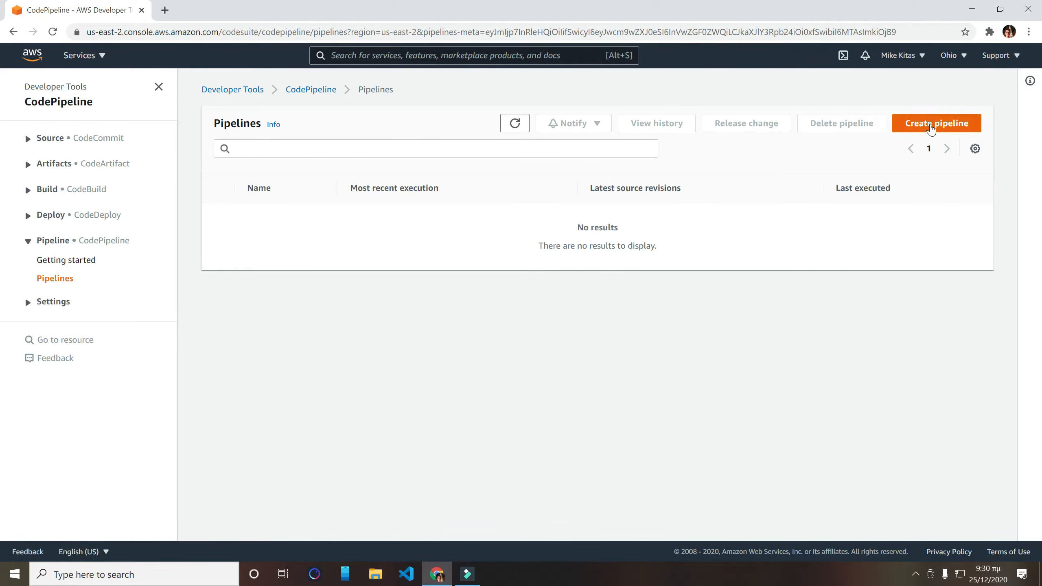
# - Start a new pipeline named Node with a new service role, and continue to the source stage
pyautogui.click(931, 128)
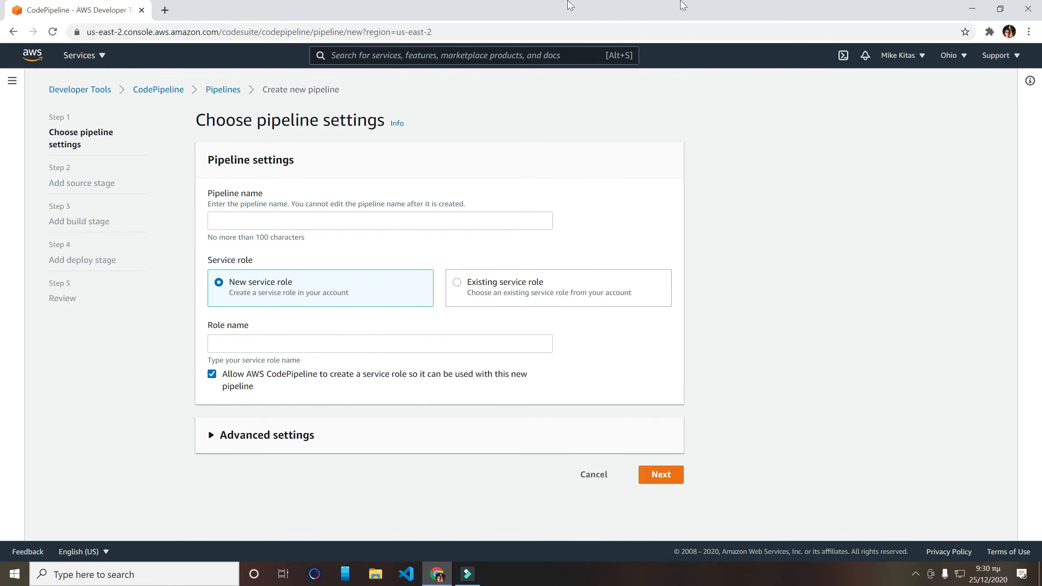
pyautogui.click(420, 223)
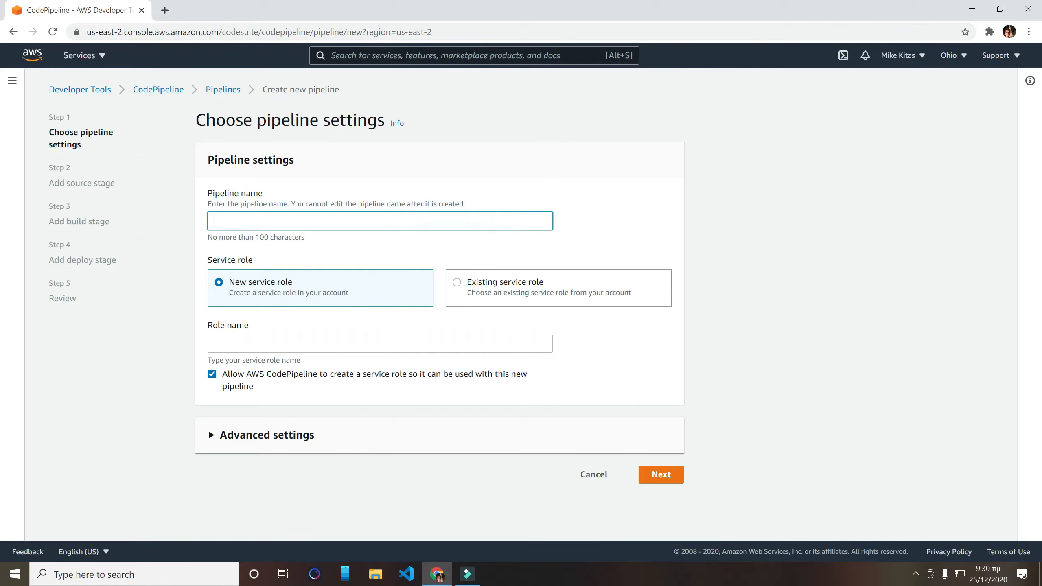
pyautogui.write('Node')
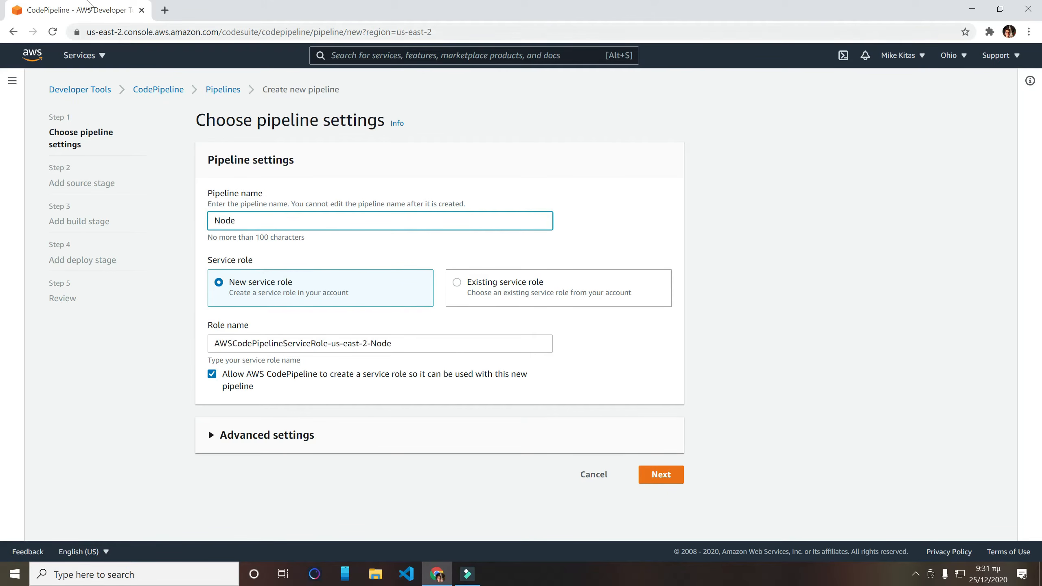
pyautogui.click(76, 56)
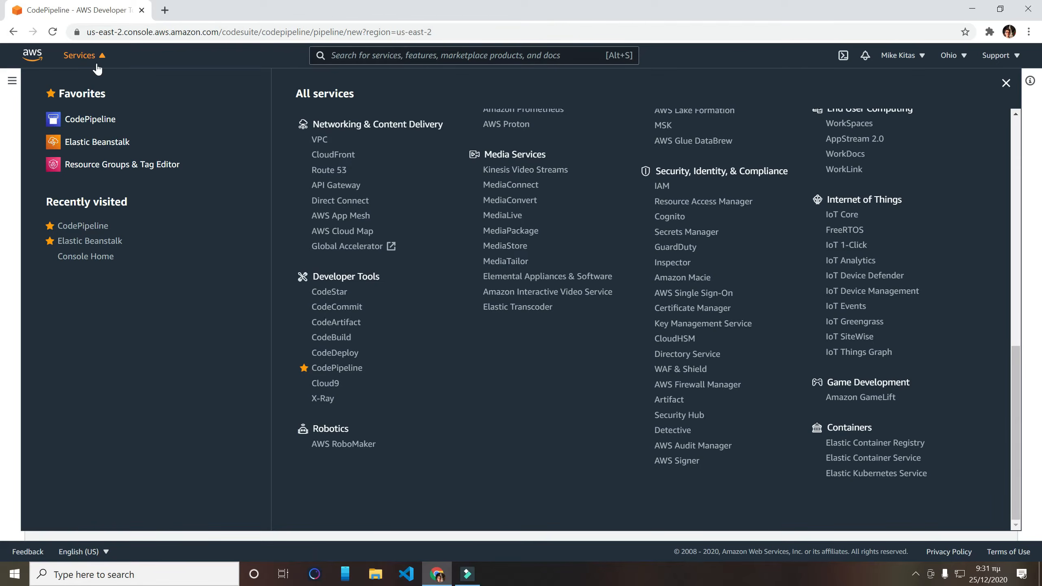
pyautogui.click(97, 64)
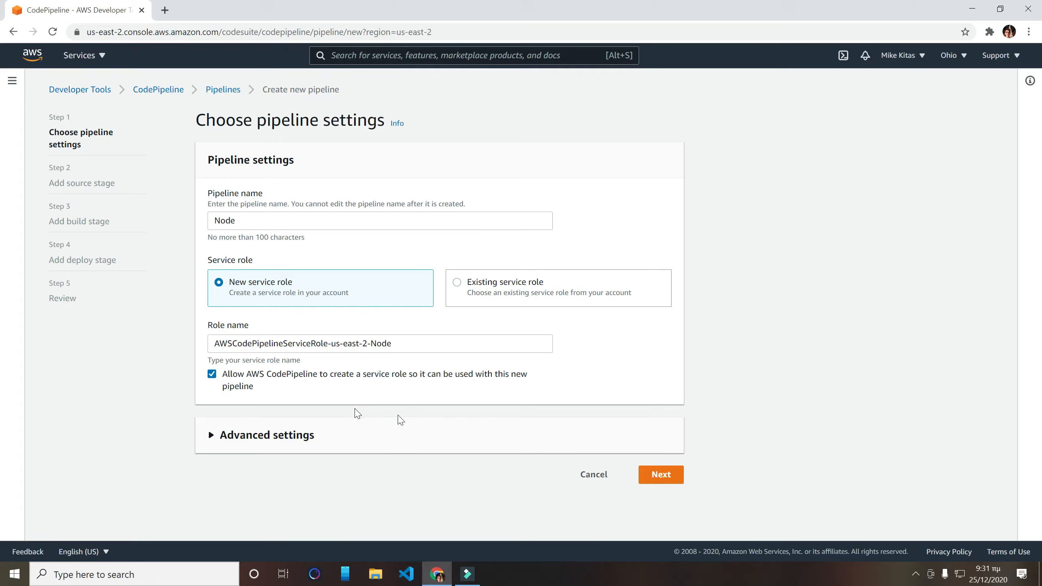
pyautogui.click(429, 344)
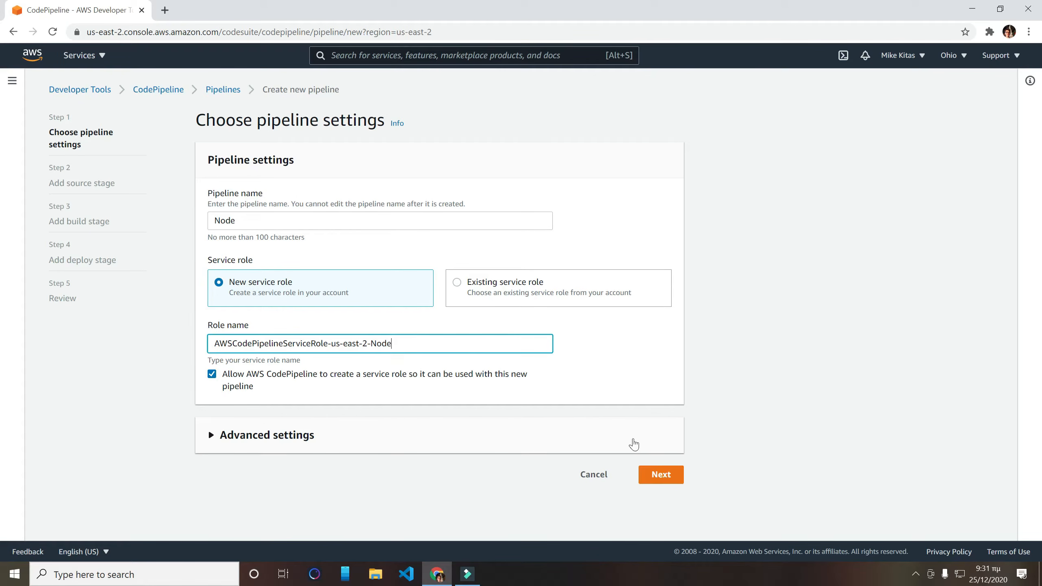
pyautogui.click(662, 475)
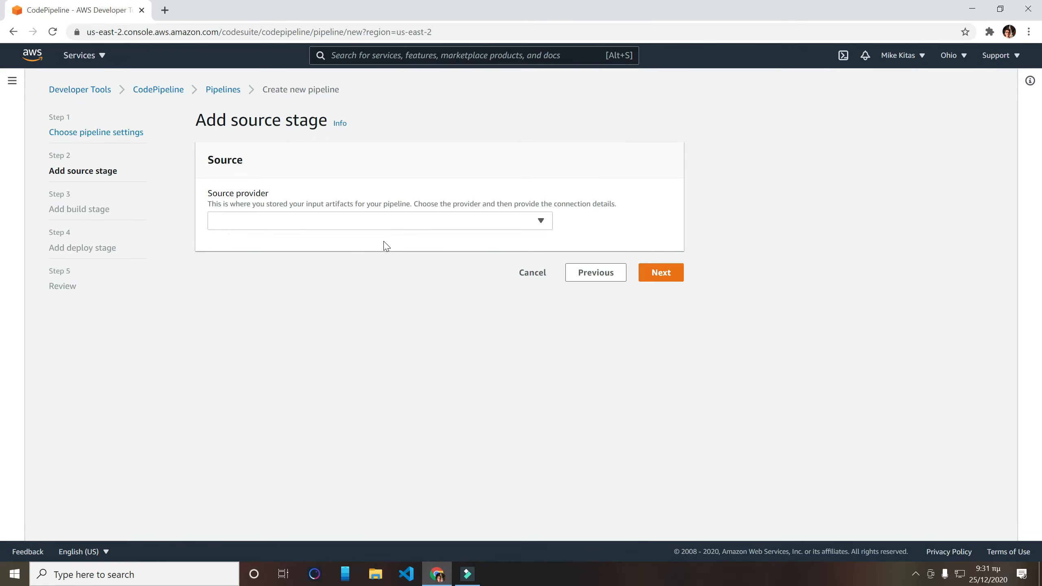
# - Set the source provider to GitHub (Version 1), connect to GitHub and confirm the OAuth request
pyautogui.click(346, 224)
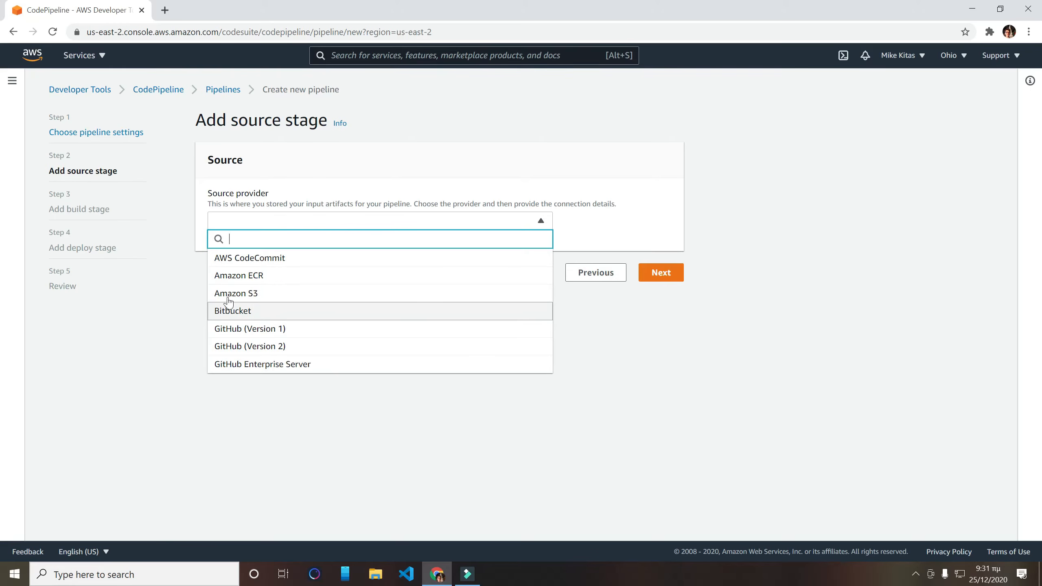
pyautogui.click(246, 331)
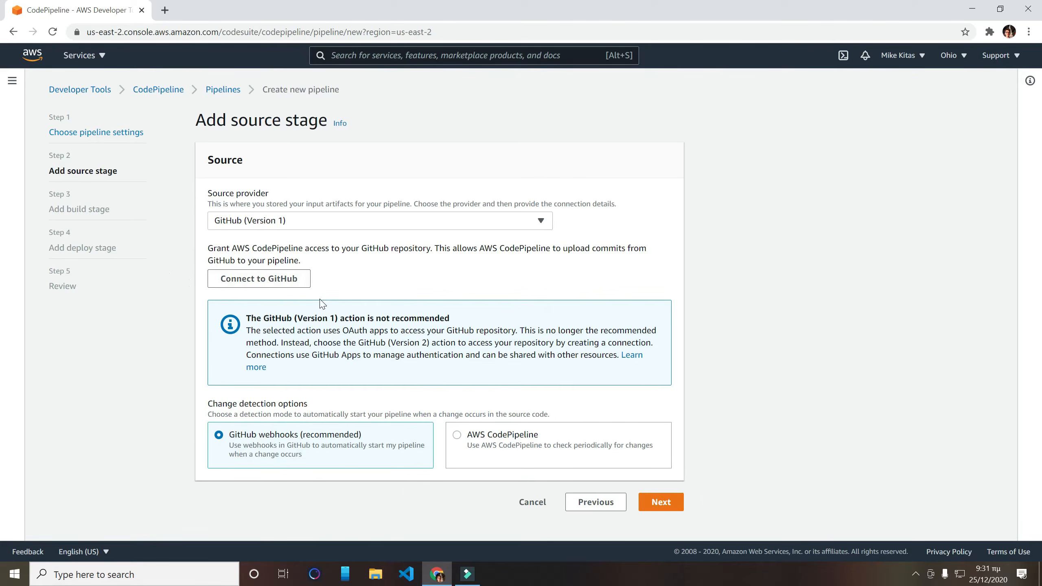
pyautogui.click(262, 279)
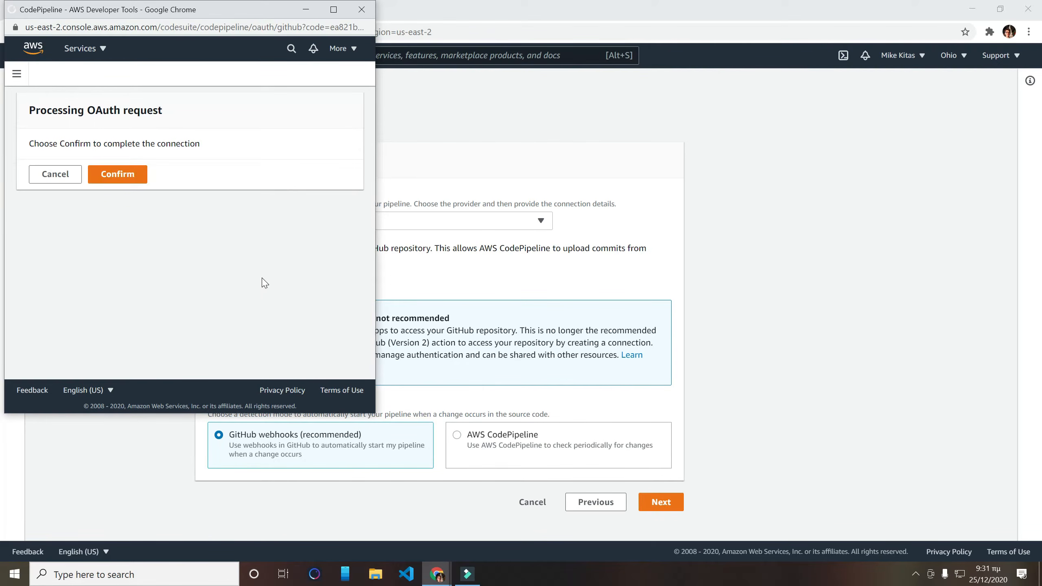
pyautogui.click(115, 176)
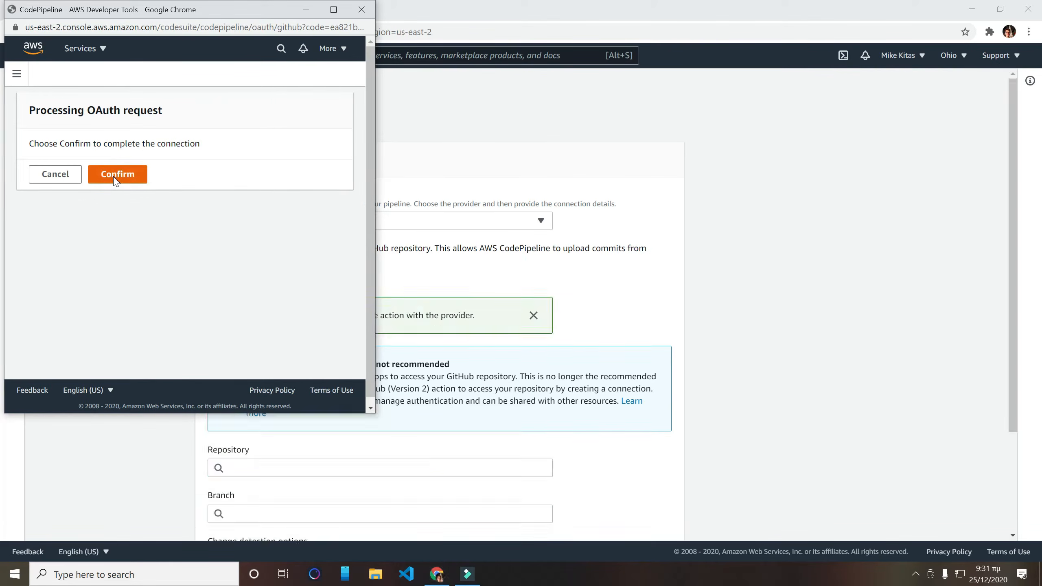
# - Select the Node repository and its master branch as the source, and continue to the build stage
pyautogui.scroll(-3, 271, 335)
pyautogui.click(271, 336)
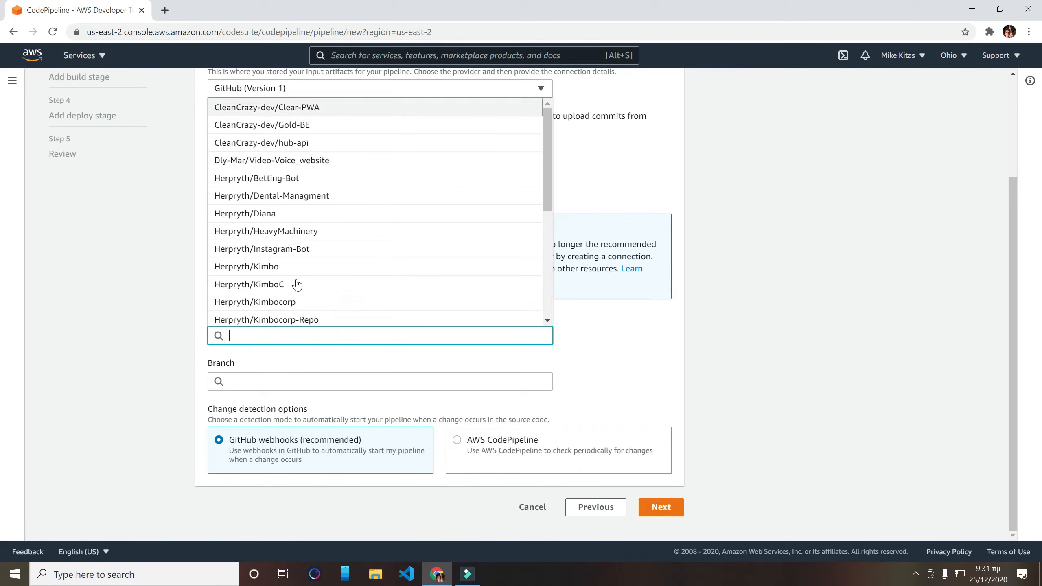
pyautogui.write('Node')
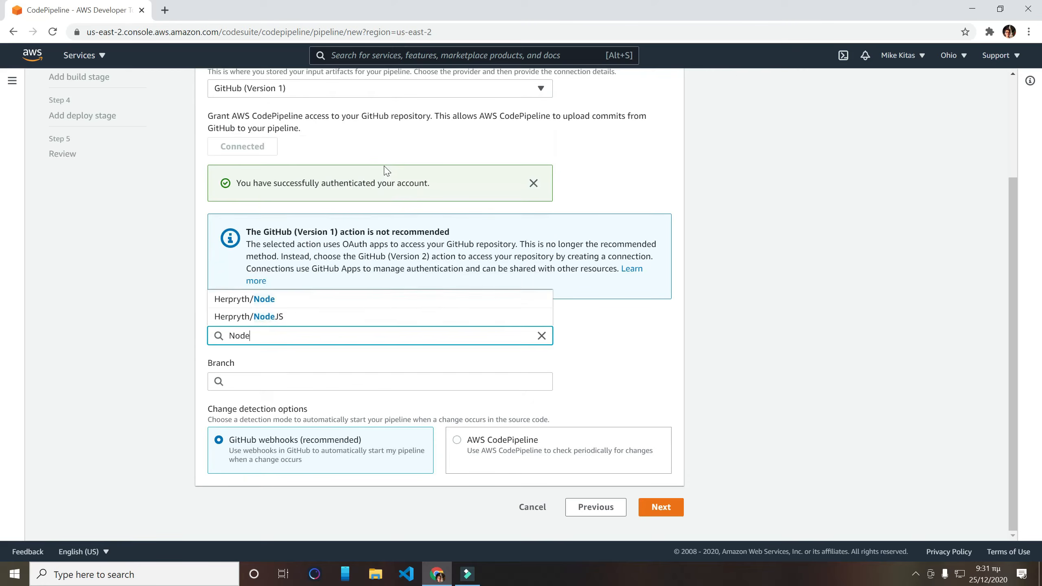
pyautogui.click(260, 298)
pyautogui.click(282, 376)
pyautogui.click(227, 400)
pyautogui.click(660, 515)
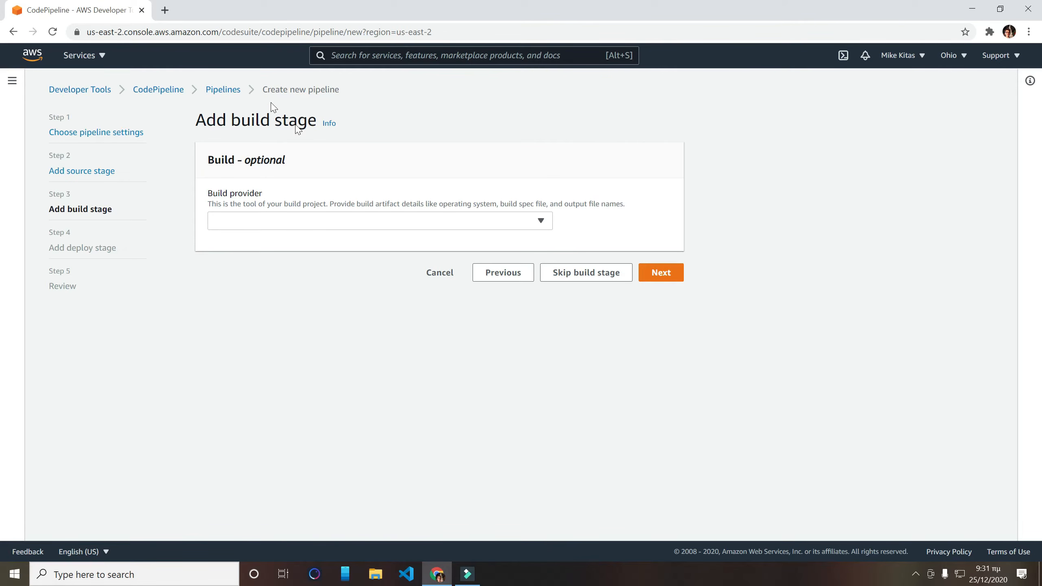
# - Look at the AWS CodeBuild options for the build provider, and skip the build stage
pyautogui.click(314, 228)
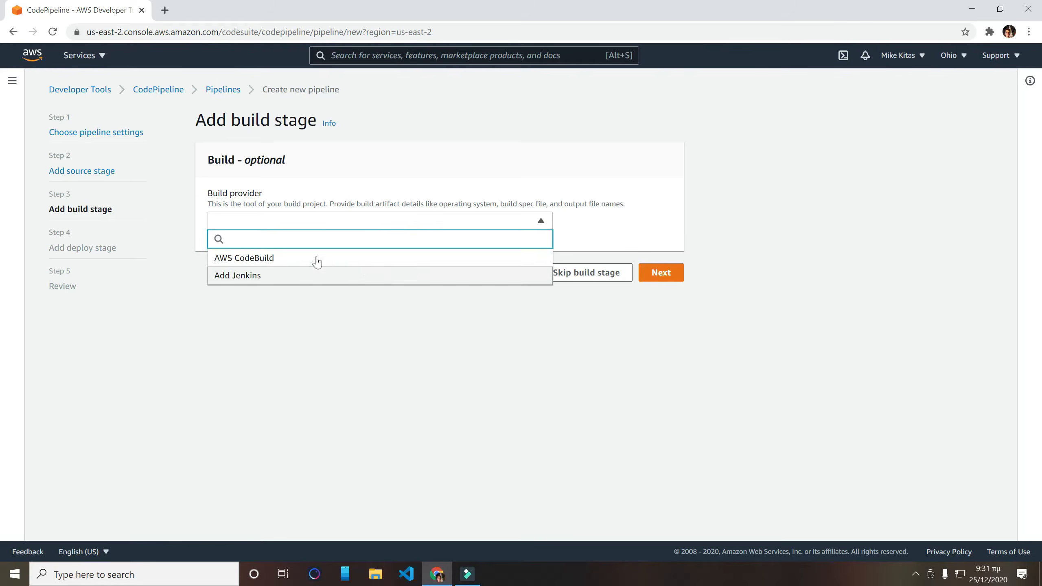
pyautogui.click(262, 258)
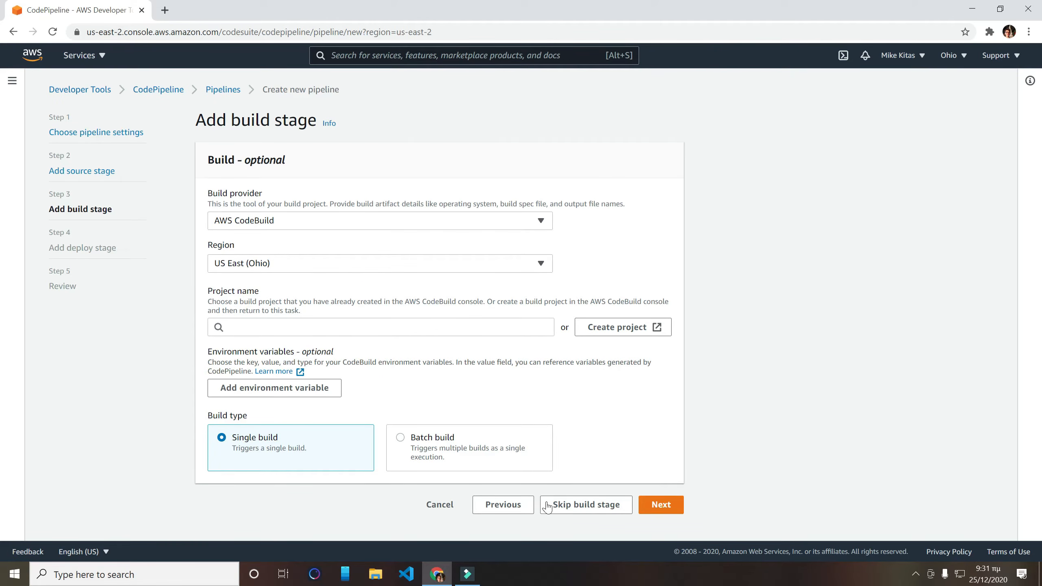
pyautogui.click(580, 515)
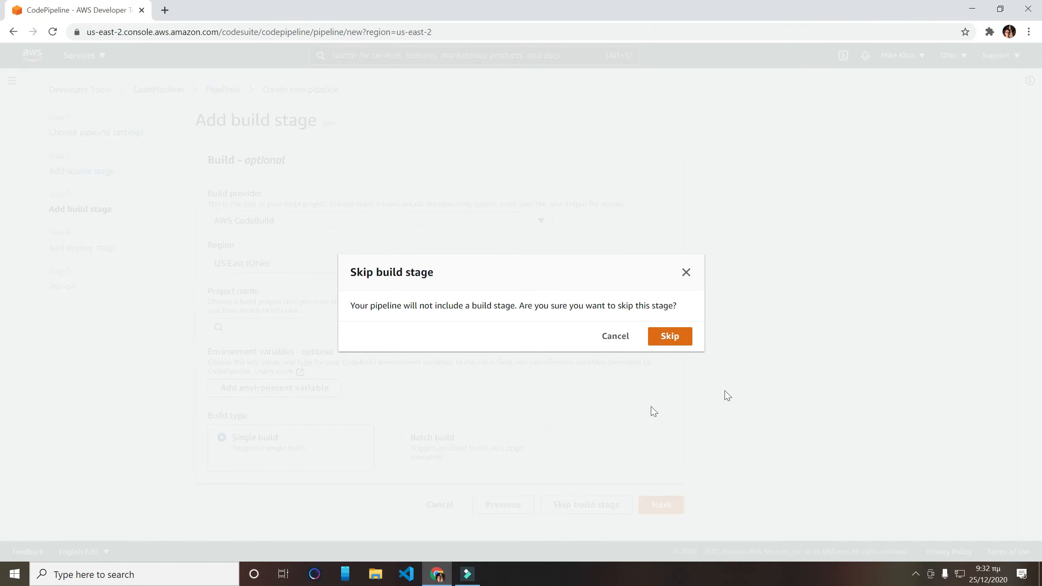
pyautogui.click(669, 336)
# - Set the deploy provider to AWS Elastic Beanstalk and check the available application names
pyautogui.click(262, 296)
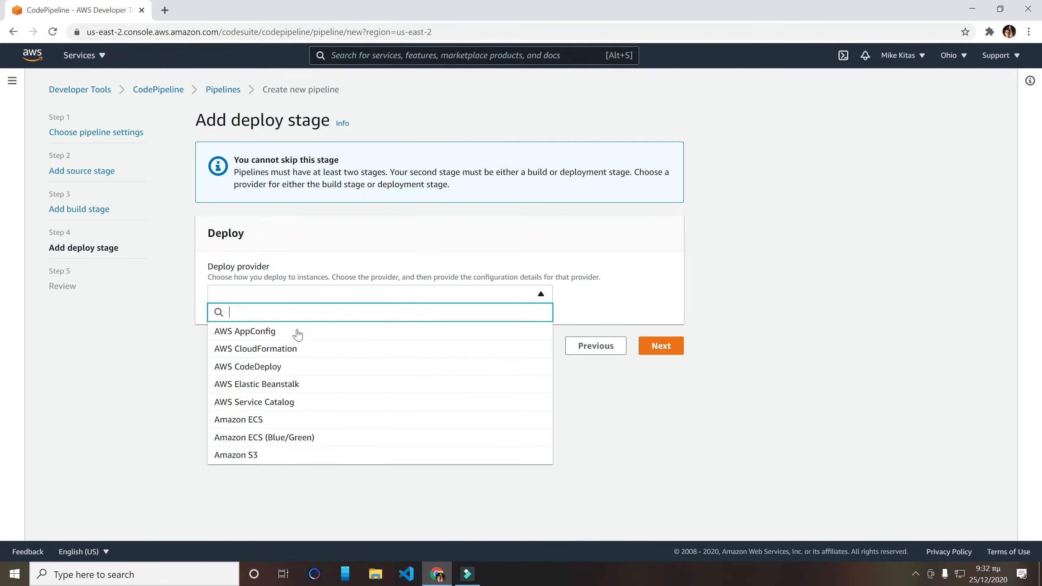
pyautogui.click(228, 388)
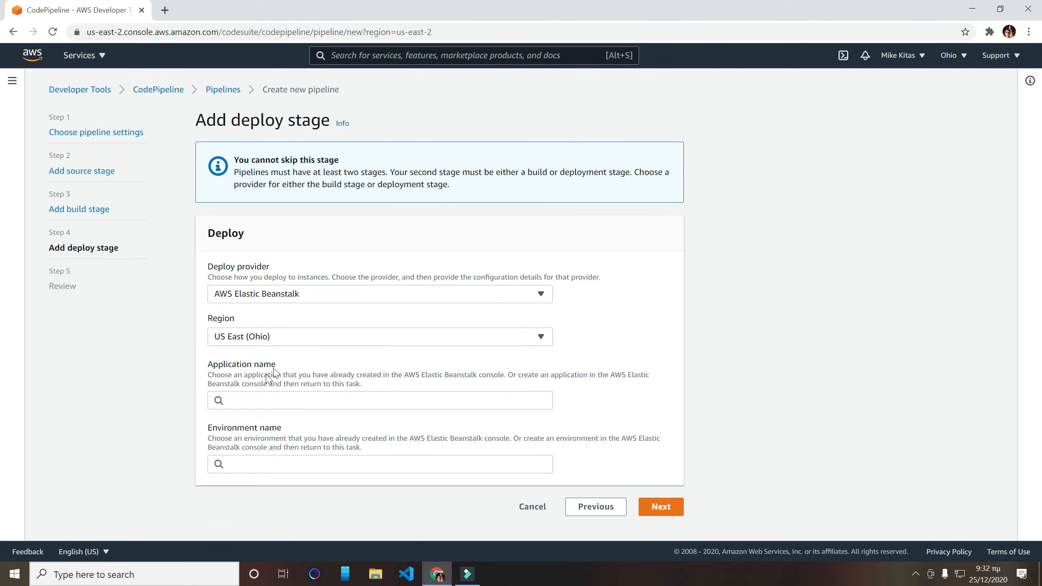
pyautogui.moveTo(263, 363); pyautogui.dragTo(178, 361)
pyautogui.click(279, 398)
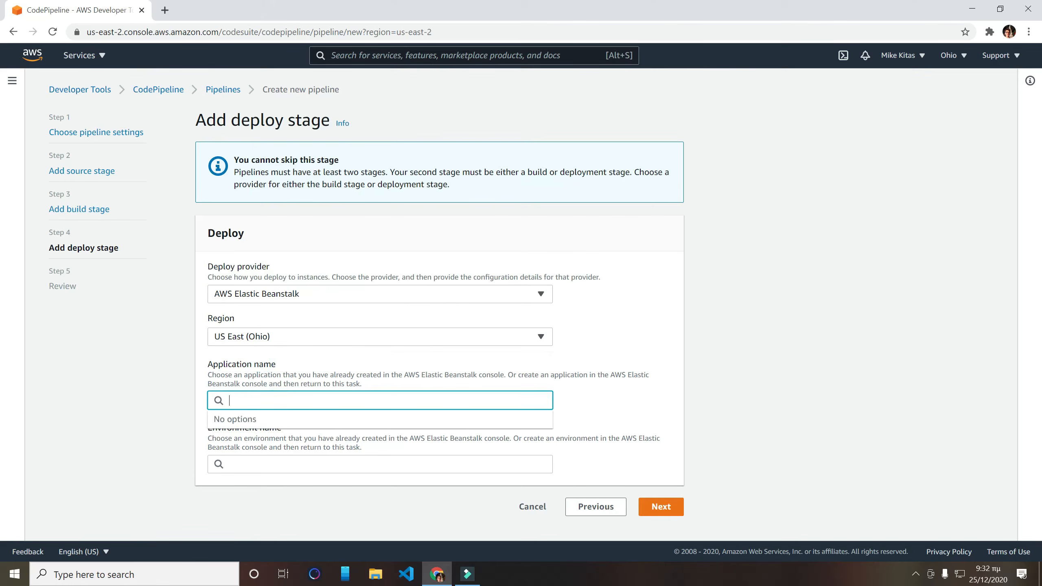
pyautogui.moveTo(297, 430); pyautogui.dragTo(208, 428)
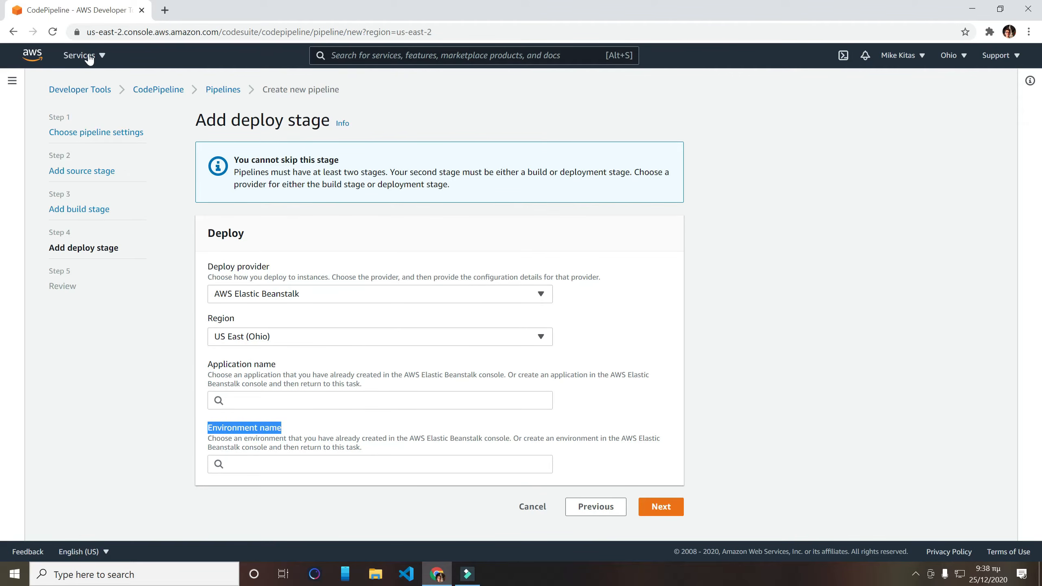
# - Open the Elastic Beanstalk console in a new browser tab, keeping the pipeline setup open, and switch to it
pyautogui.click(82, 55)
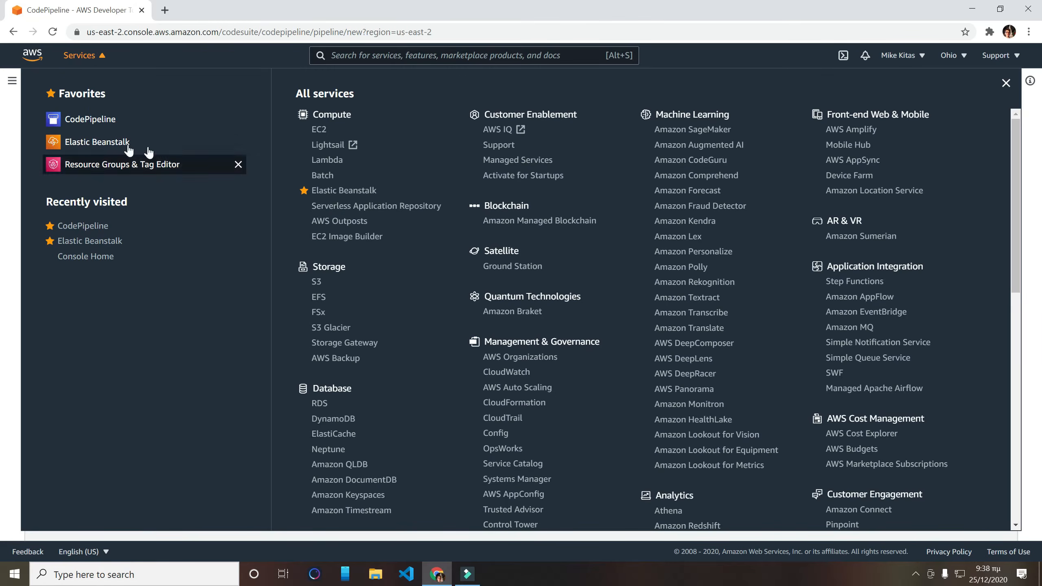
pyautogui.middleClick(349, 193)
pyautogui.click(178, 8)
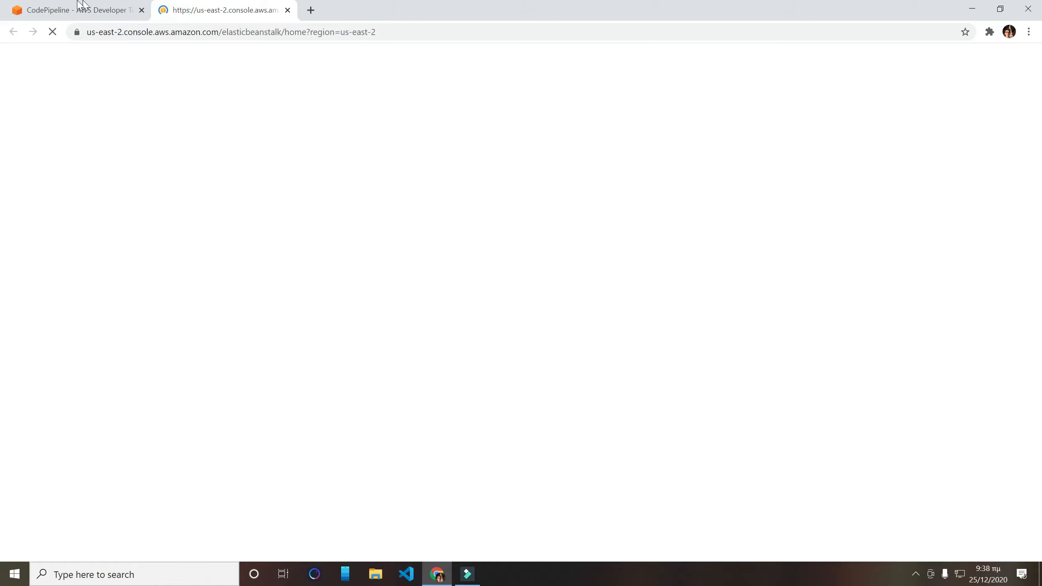
pyautogui.click(82, 10)
pyautogui.click(88, 59)
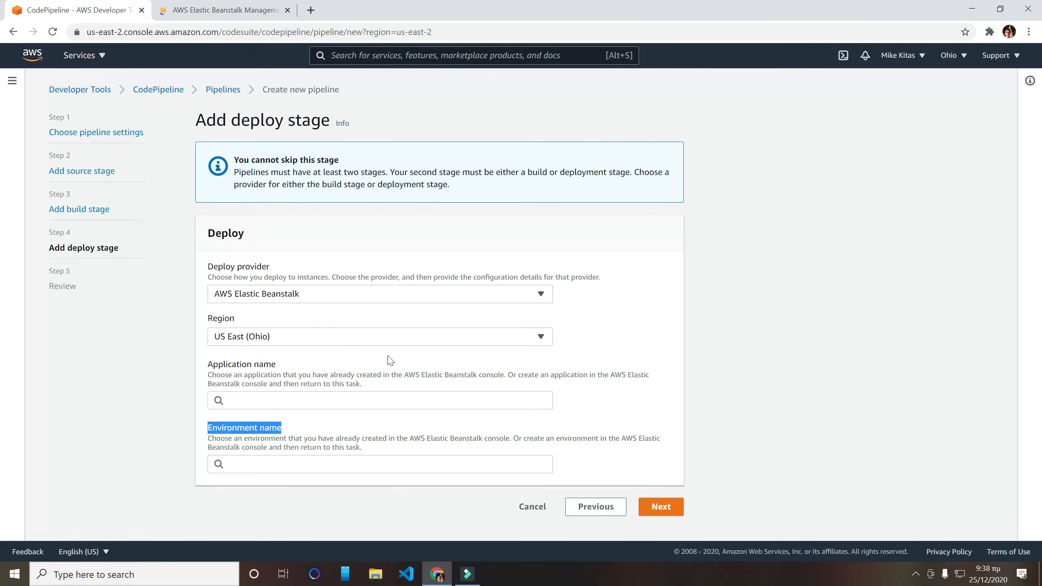
pyautogui.click(190, 9)
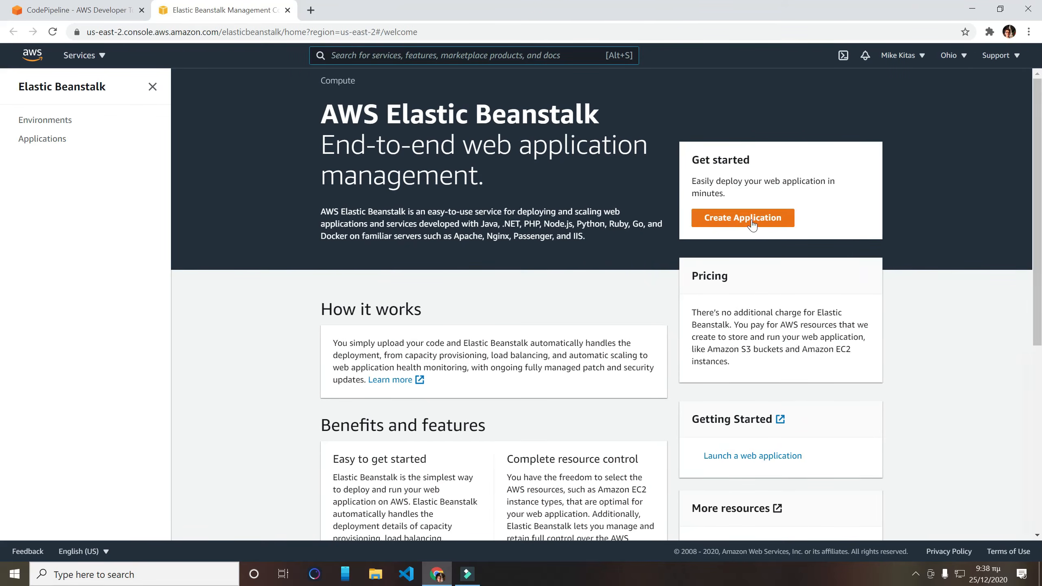
# - Start a new Elastic Beanstalk web application and name it Node
pyautogui.click(753, 225)
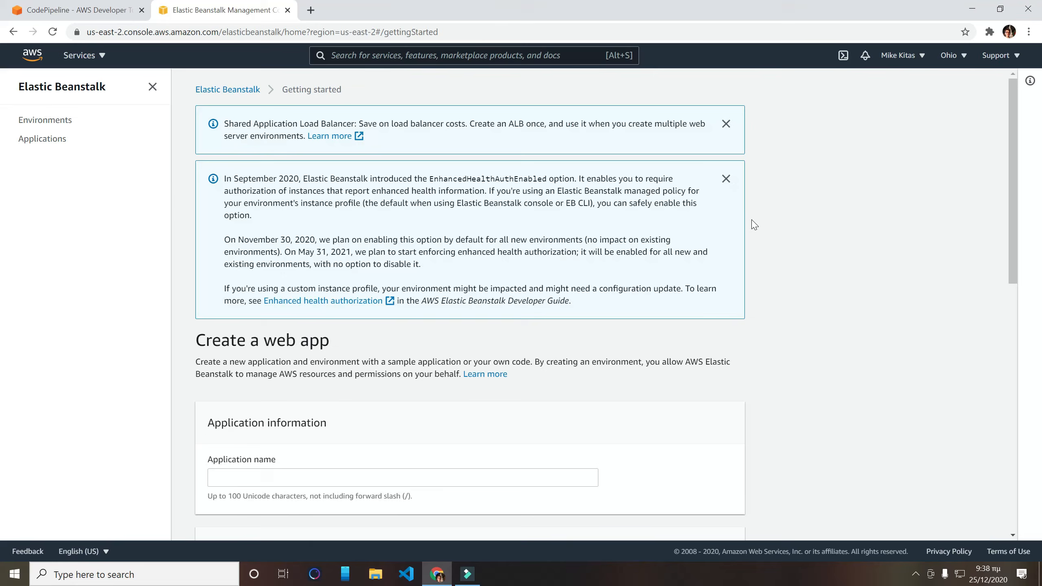
pyautogui.scroll(-5, 449, 340)
pyautogui.click(418, 236)
pyautogui.write('Node')
pyautogui.press('Tab')
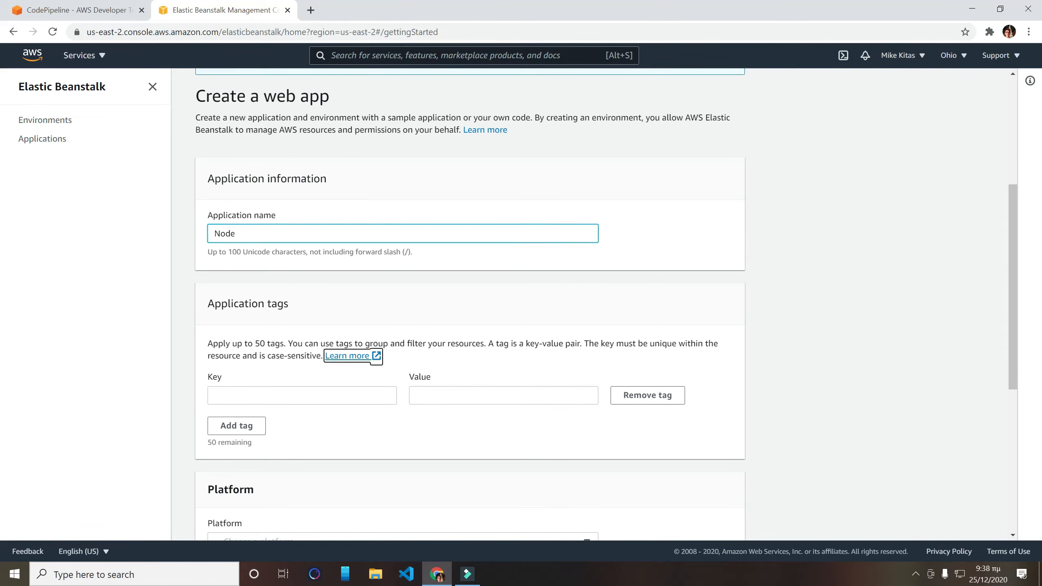
# - Set the application's platform to Node.js
pyautogui.scroll(-4, 469, 303)
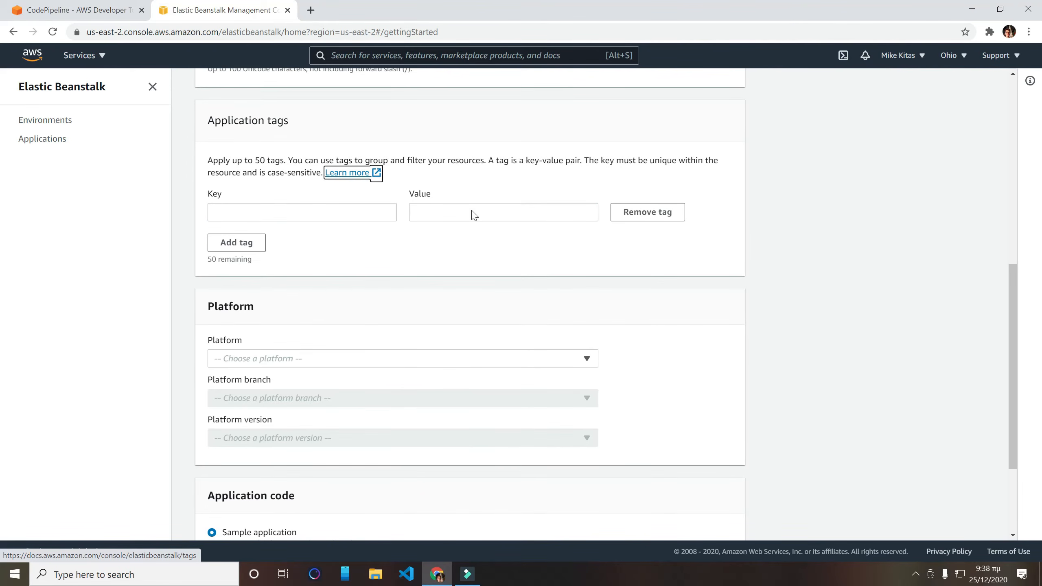
pyautogui.scroll(-2, 320, 183)
pyautogui.scroll(-1, 320, 183)
pyautogui.click(340, 185)
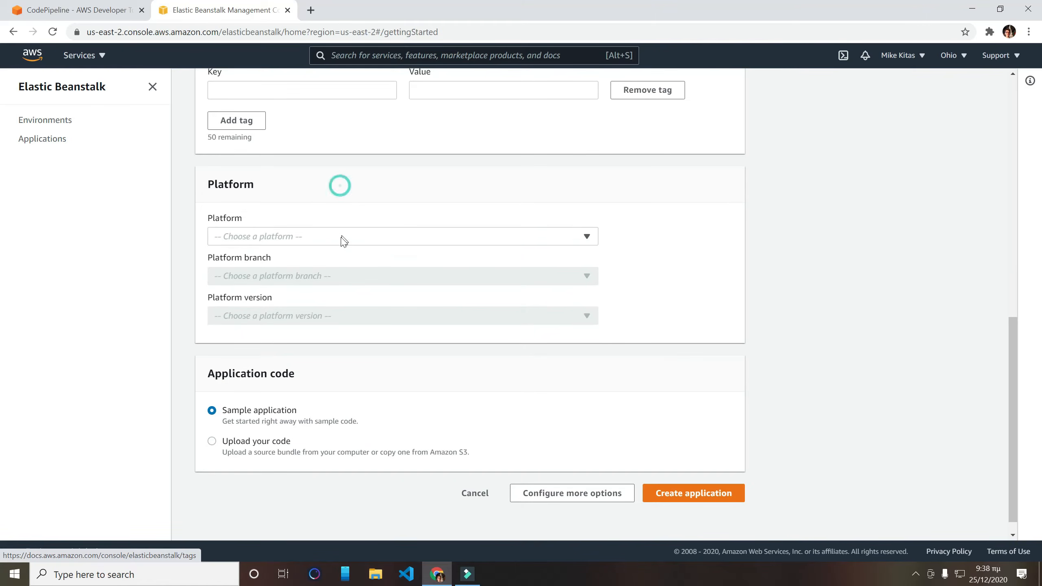
pyautogui.click(341, 236)
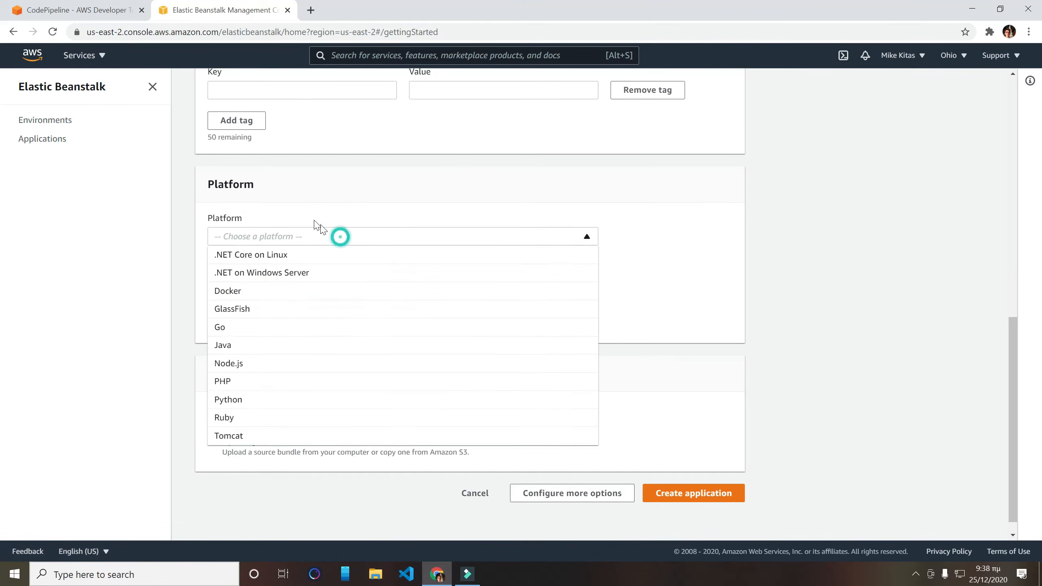
pyautogui.click(240, 363)
# - Look at the code upload options, choose Sample application as the application code, and create the application
pyautogui.scroll(-1, 369, 328)
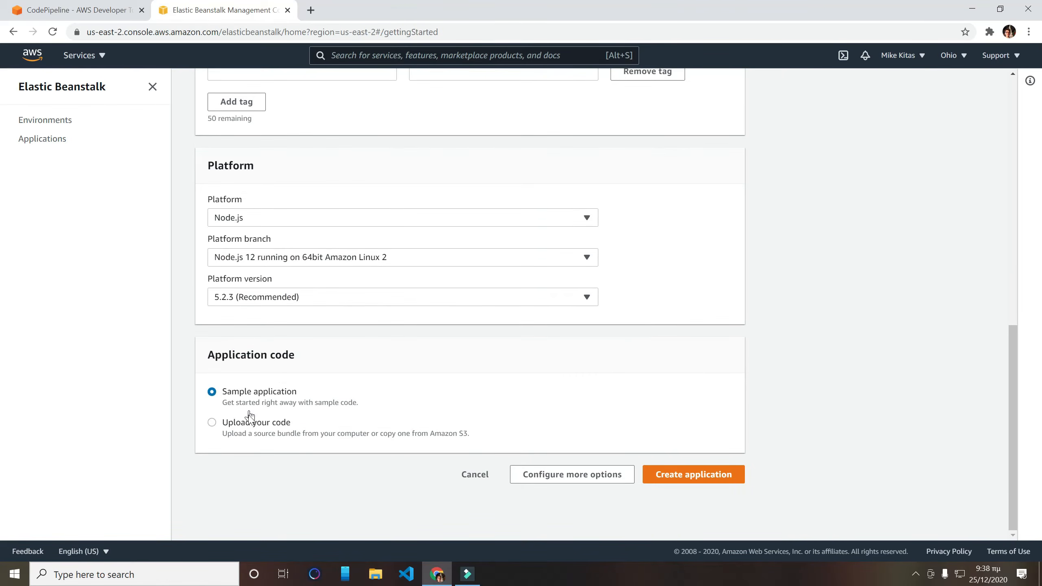
pyautogui.click(251, 423)
pyautogui.scroll(-4, 340, 426)
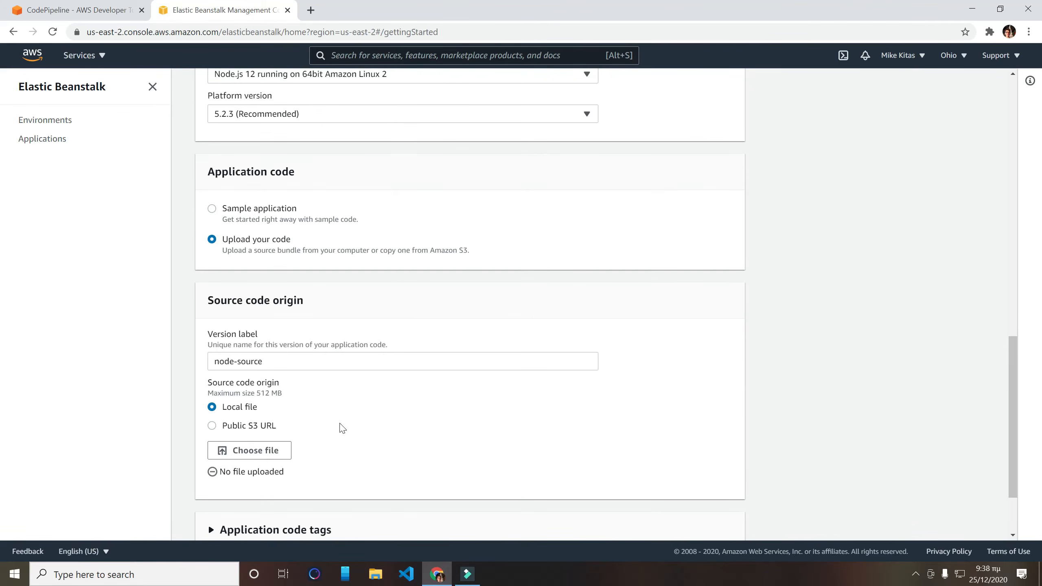
pyautogui.scroll(-2, 273, 349)
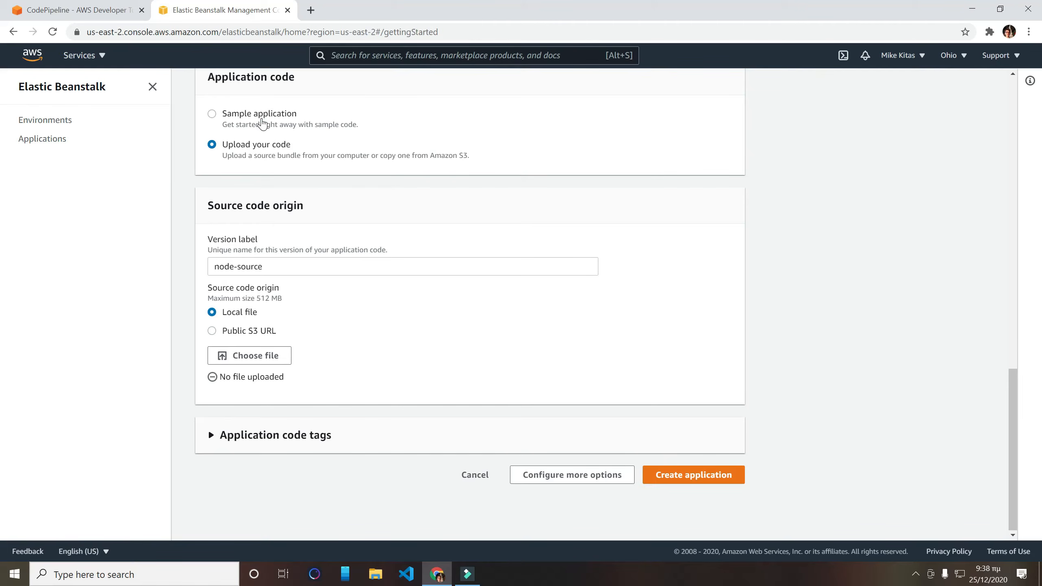
pyautogui.click(259, 117)
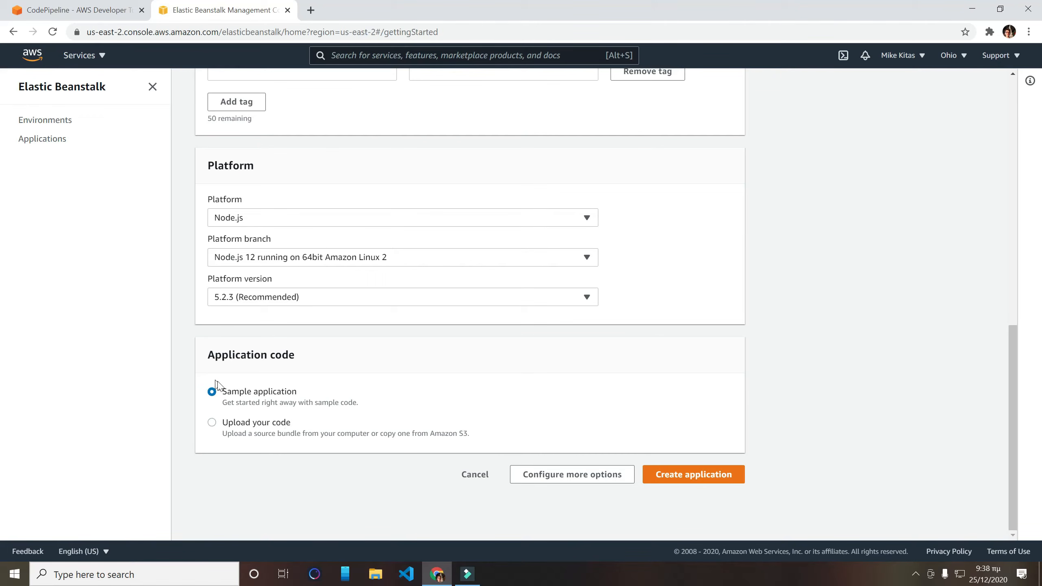
pyautogui.click(702, 476)
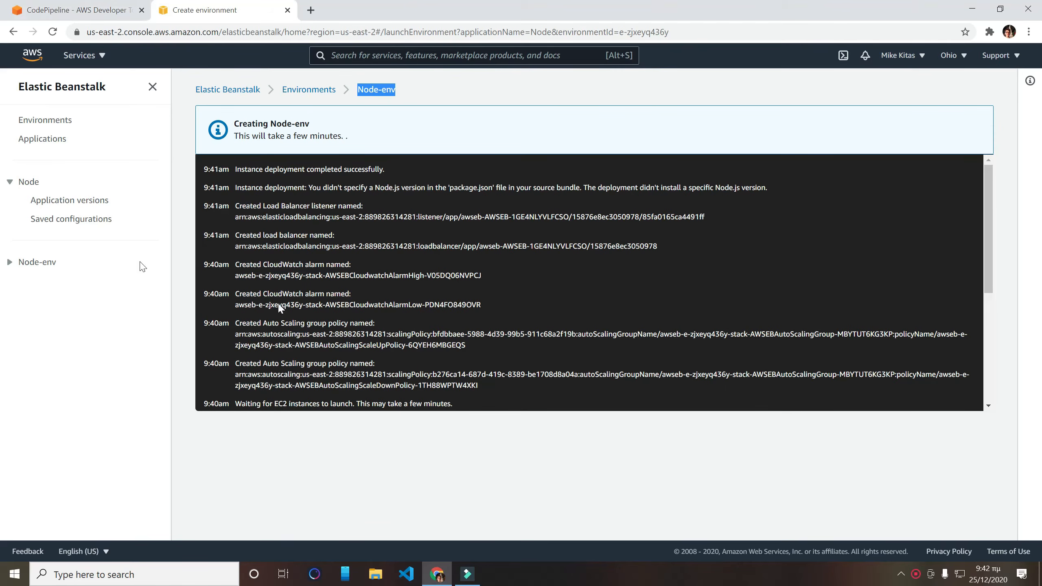
# - Back in the pipeline's deploy stage, choose application Node and environment Node-env, and continue to the review
pyautogui.click(87, 17)
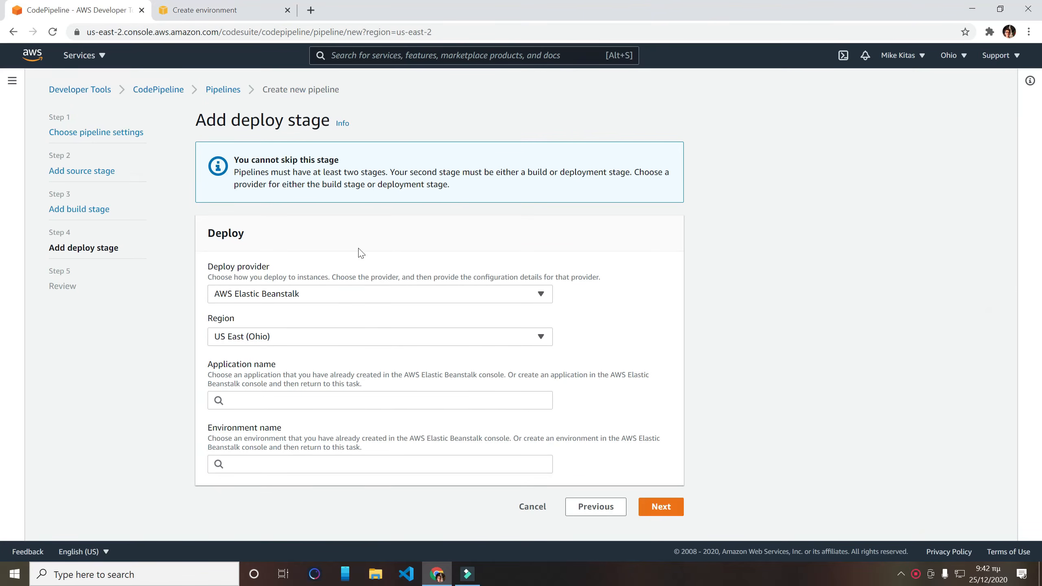
pyautogui.click(299, 397)
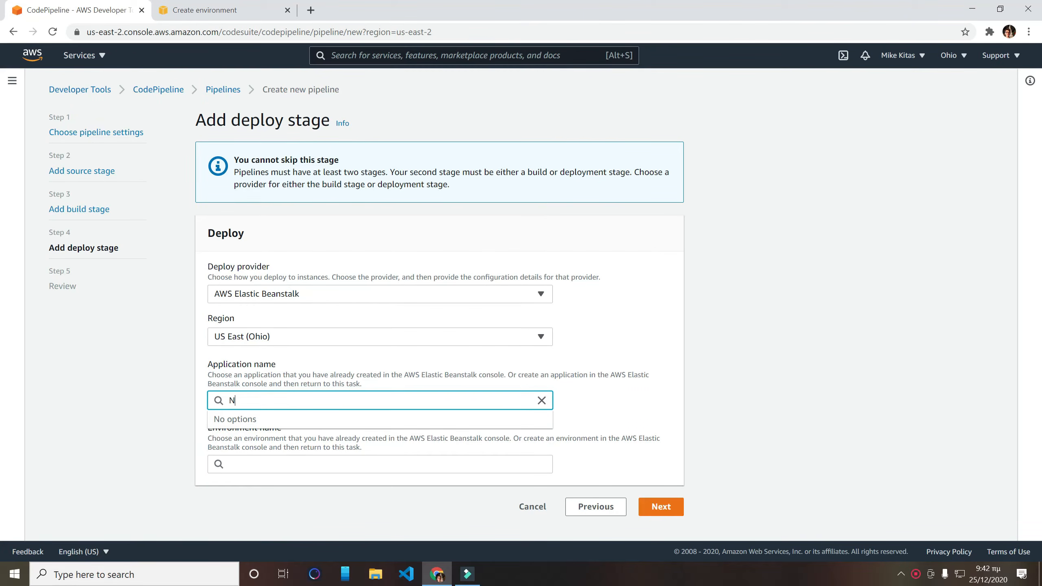
pyautogui.write('Node')
pyautogui.click(265, 476)
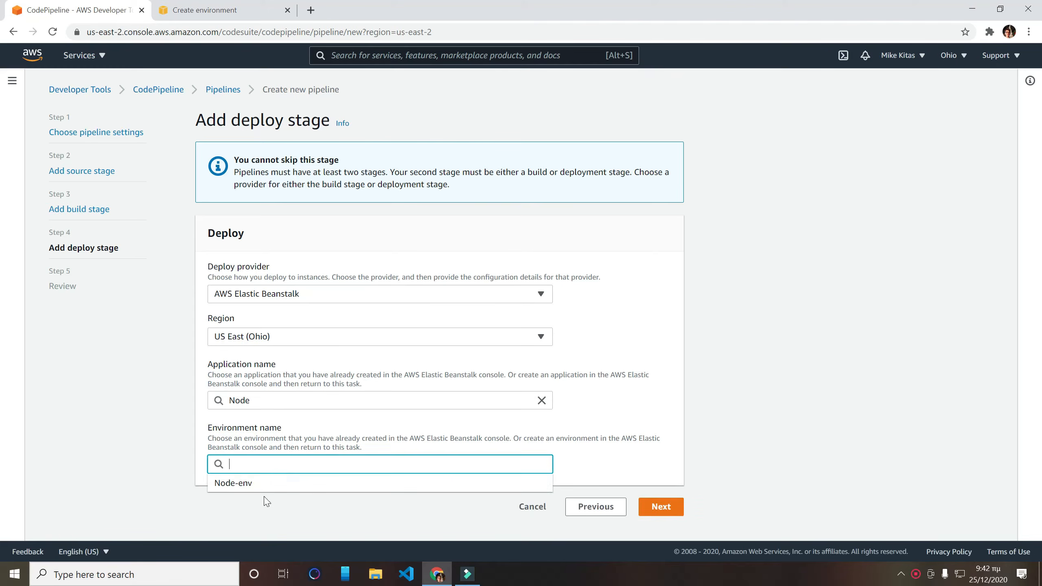
pyautogui.click(261, 483)
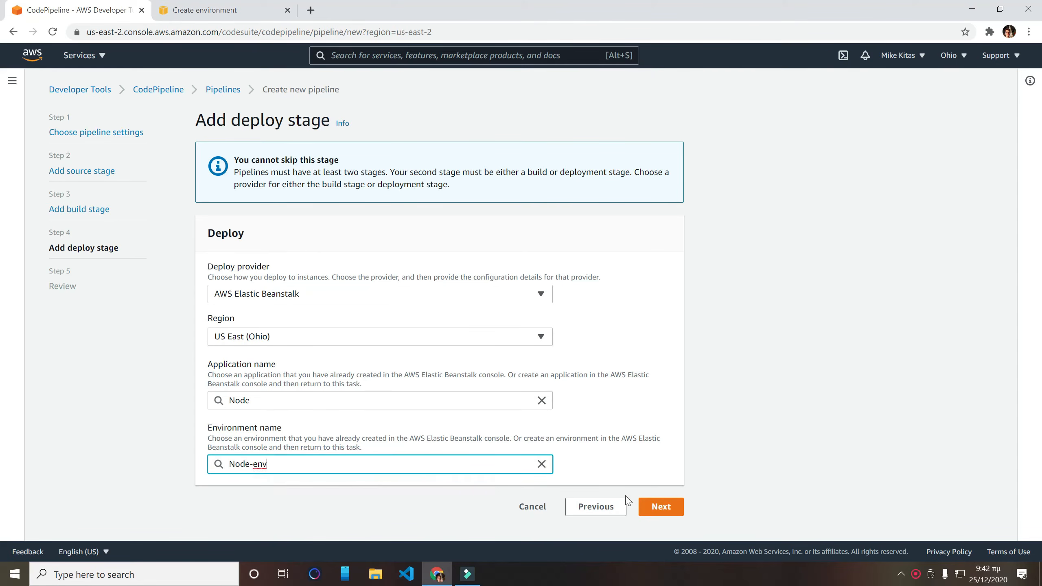
pyautogui.click(661, 509)
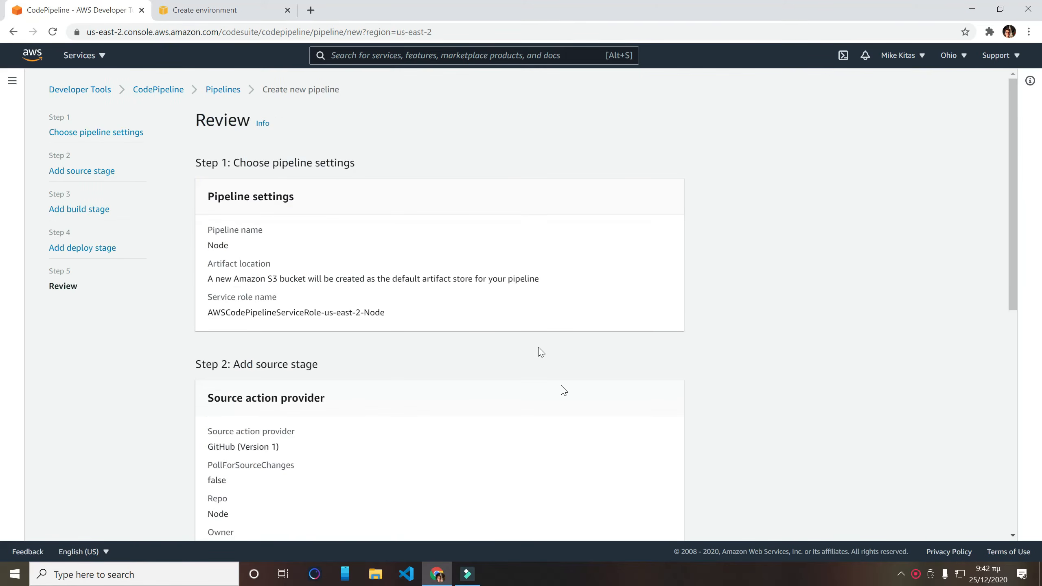
# - Review the pipeline settings and create the pipeline
pyautogui.scroll(-5, 523, 289)
pyautogui.scroll(-3, 521, 292)
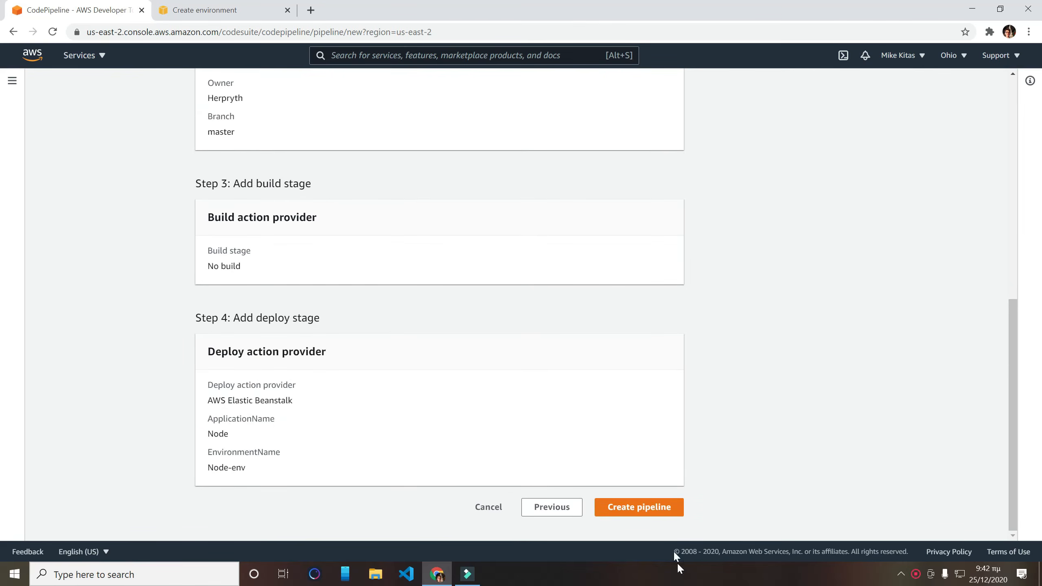
pyautogui.click(645, 509)
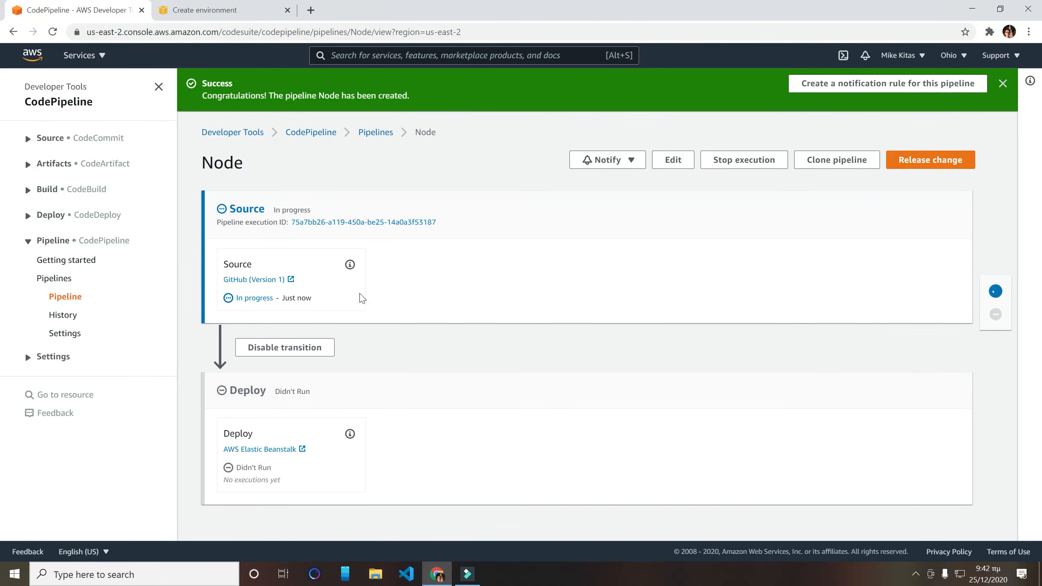
# - Check the new pipeline's Source and Deploy stages and read through the Node-env creation log in Elastic Beanstalk
pyautogui.tripleClick(233, 96)
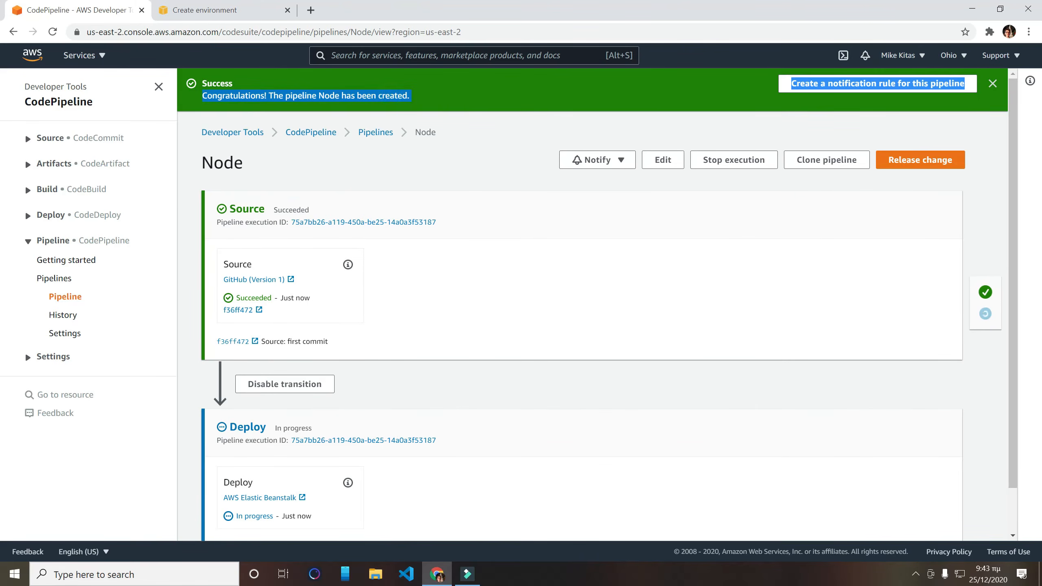
pyautogui.scroll(-1, 419, 295)
pyautogui.click(412, 296)
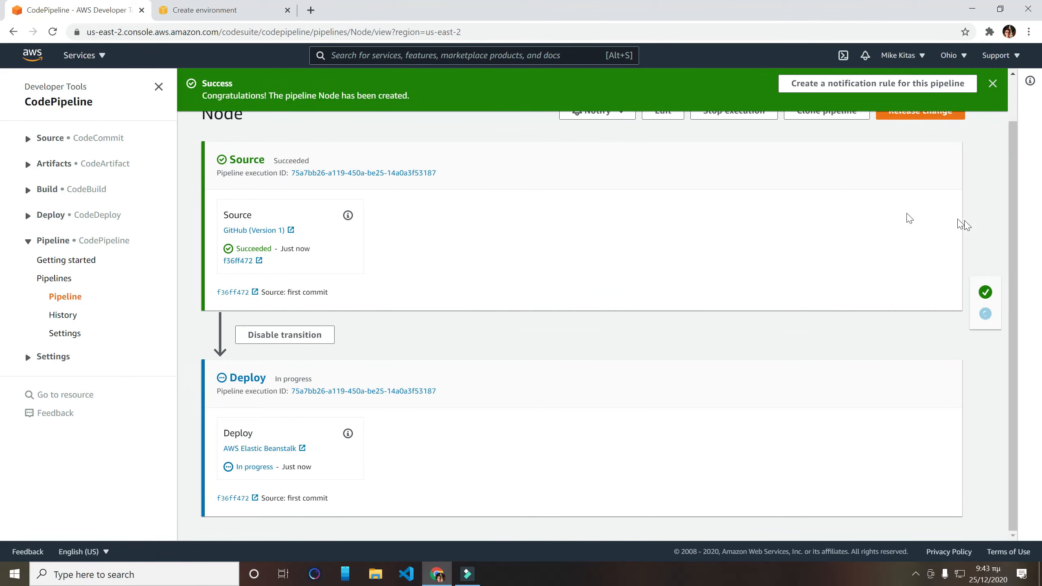
pyautogui.hotkey('ctrl', 'Tab')
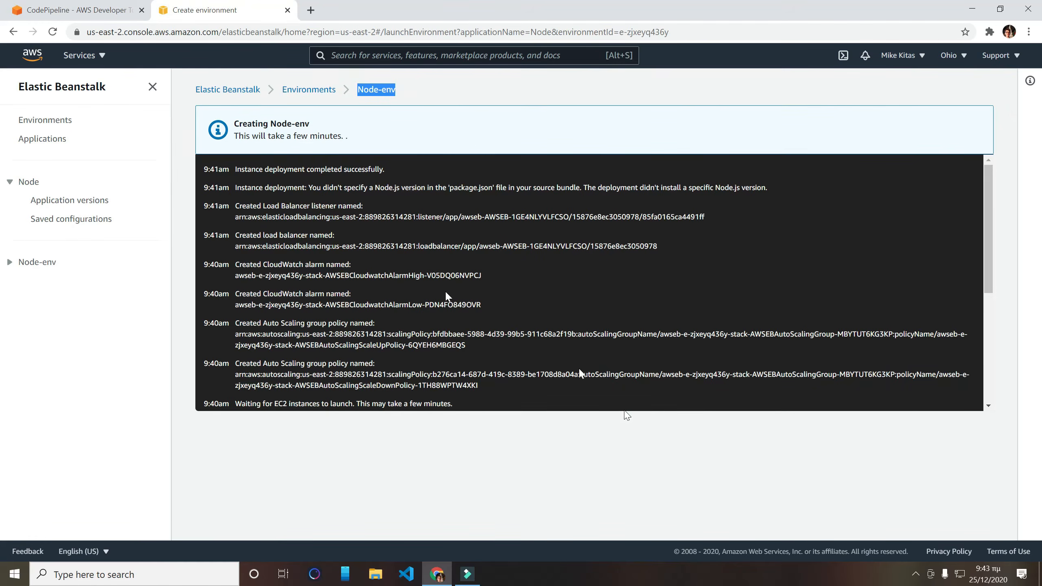
pyautogui.scroll(-5, 301, 308)
pyautogui.scroll(-3, 301, 308)
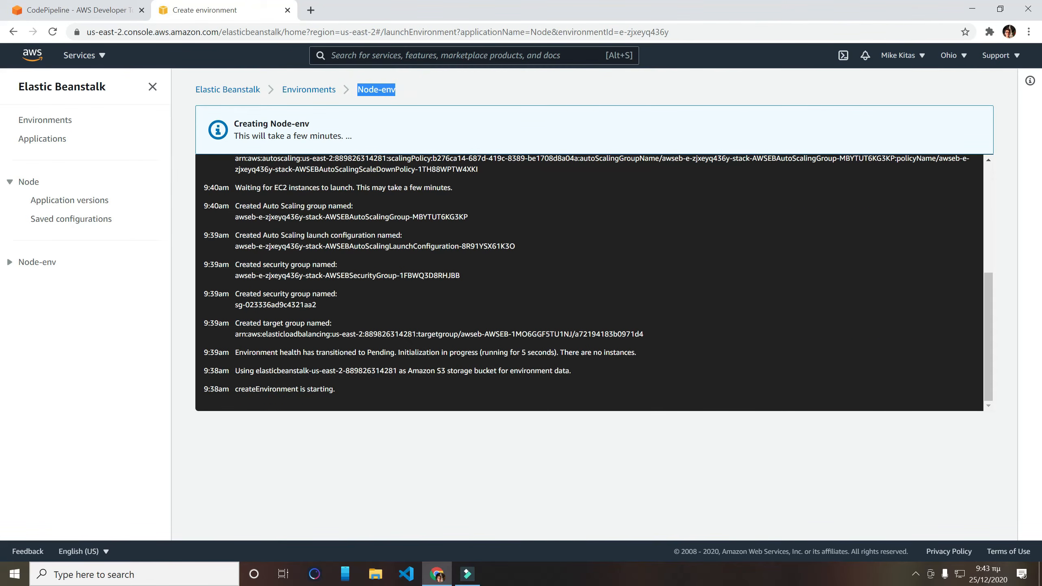
# - Check the pipeline's status and the Node-env dashboard, and retry the pipeline's Deploy stage
pyautogui.click(45, 11)
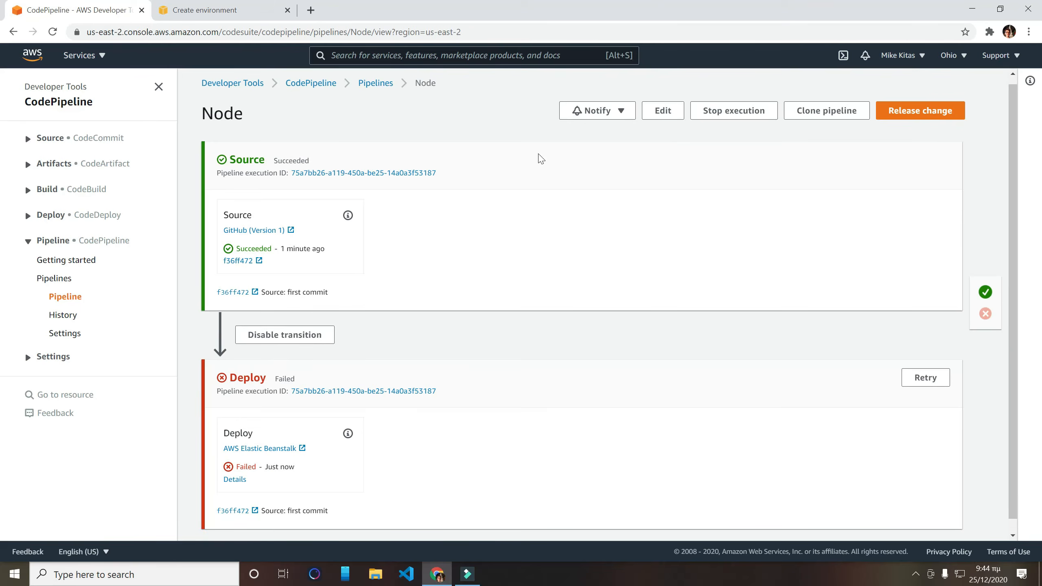
pyautogui.click(215, 8)
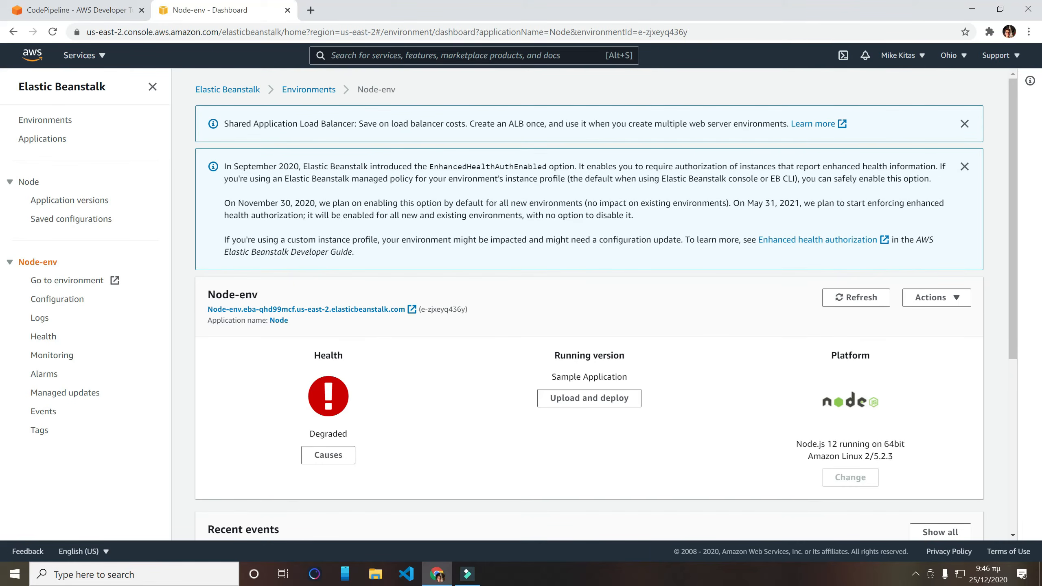
pyautogui.click(48, 12)
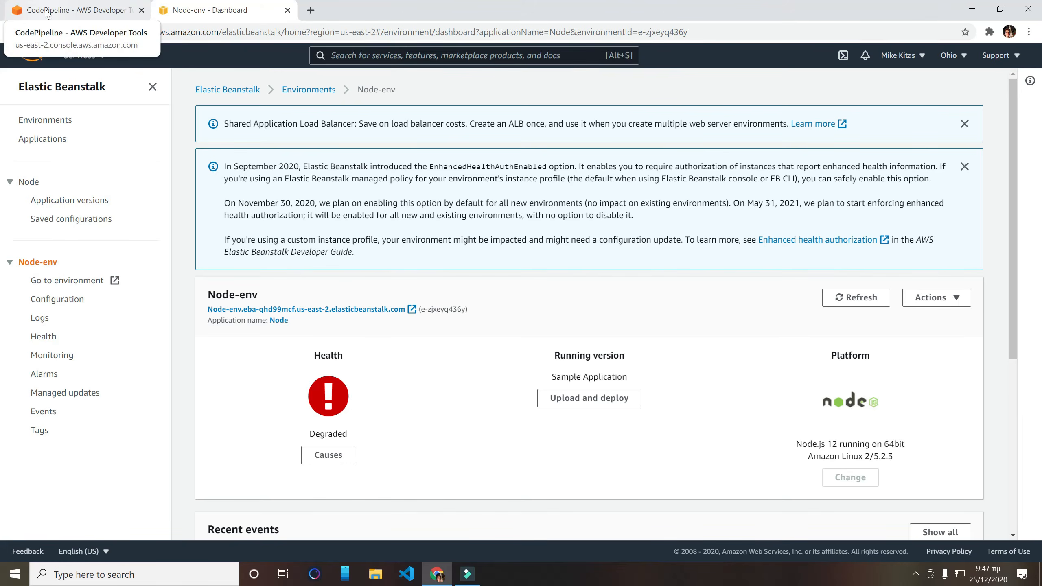
pyautogui.click(935, 380)
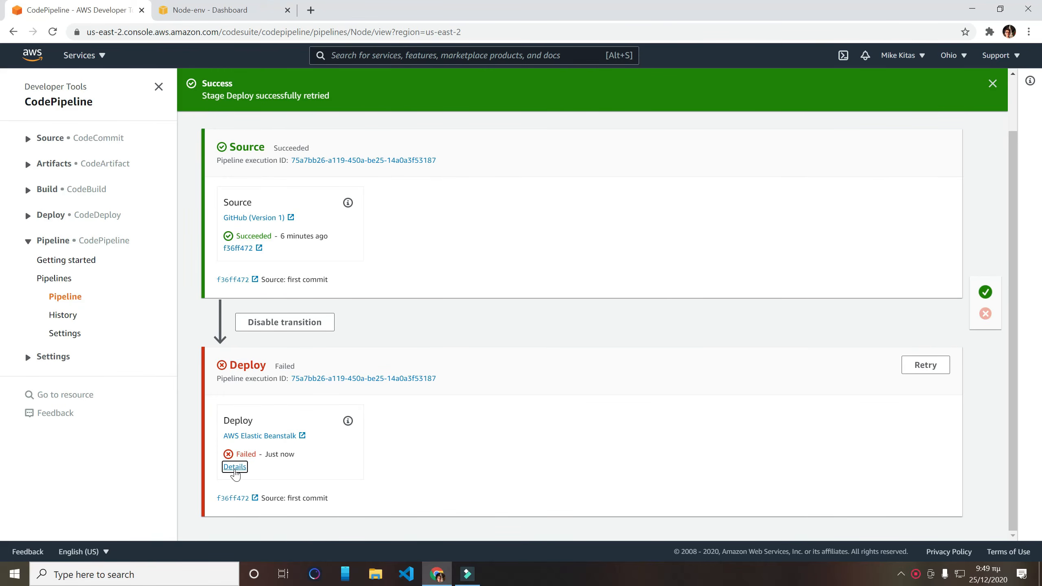
# - Read the failure details of the pipeline's Deploy action and close them
pyautogui.click(235, 467)
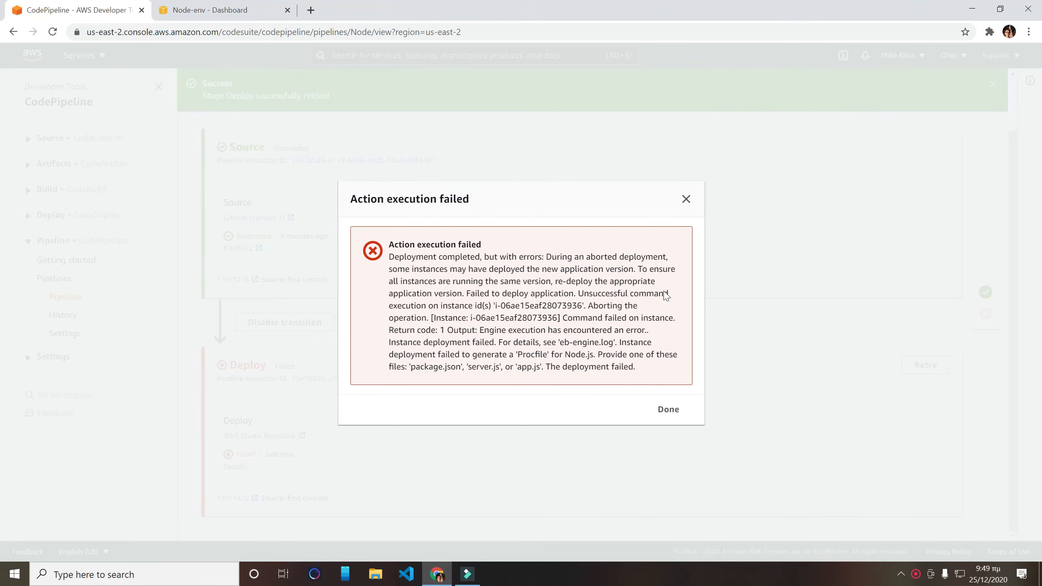
pyautogui.moveTo(599, 354); pyautogui.dragTo(579, 367)
pyautogui.click(486, 378)
pyautogui.click(667, 410)
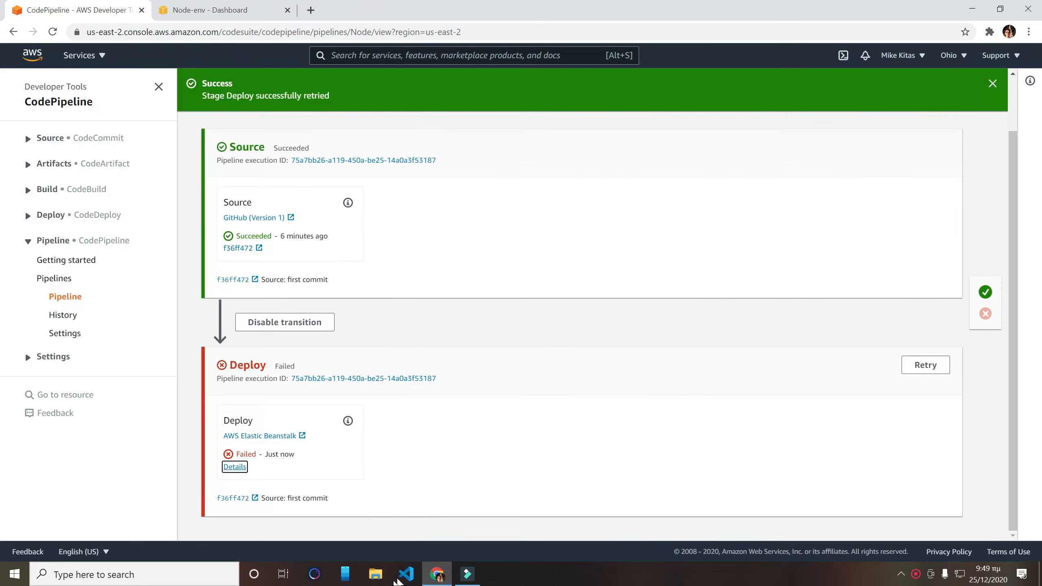
# - Switch to Visual Studio Code and rename index.js to app.js in the NodeJS project
pyautogui.click(396, 579)
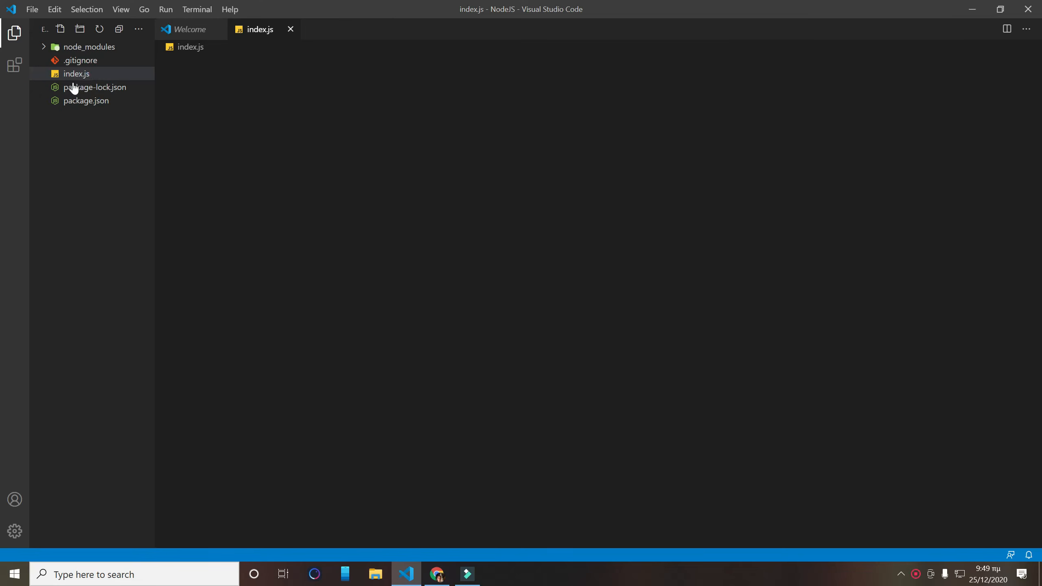
pyautogui.rightClick(81, 80)
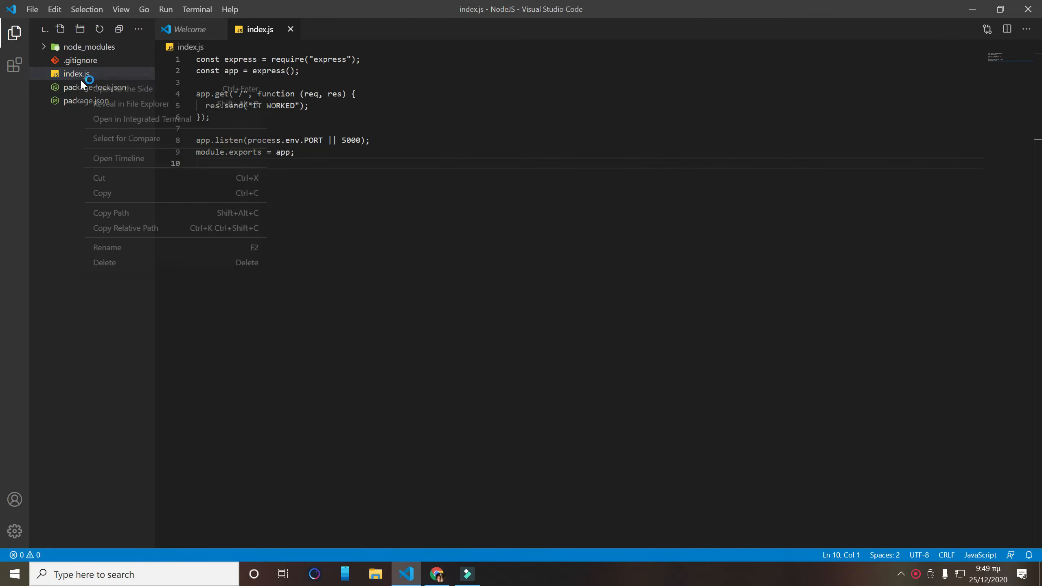
pyautogui.click(137, 247)
pyautogui.write('app')
pyautogui.press('Return')
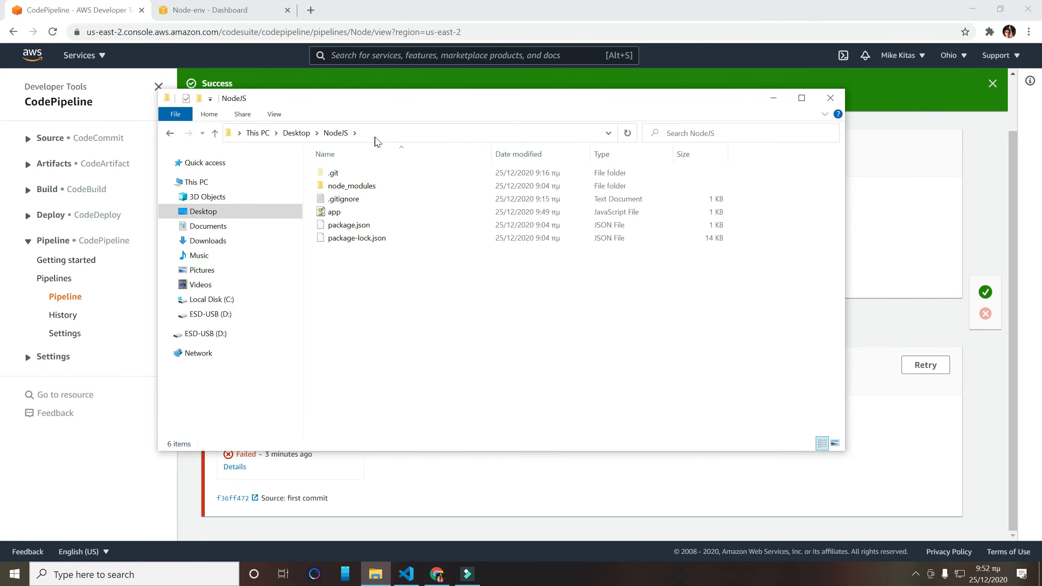
# - Open a command prompt in the NodeJS folder and stage all changes with git add
pyautogui.click(377, 140)
pyautogui.write('cmd')
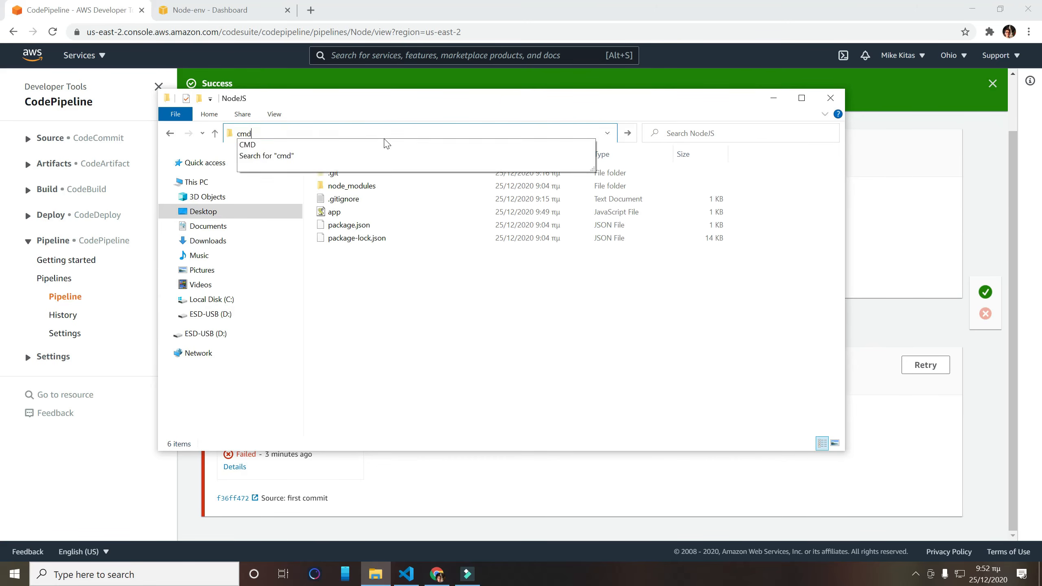
pyautogui.press('Return')
pyautogui.write('git add .')
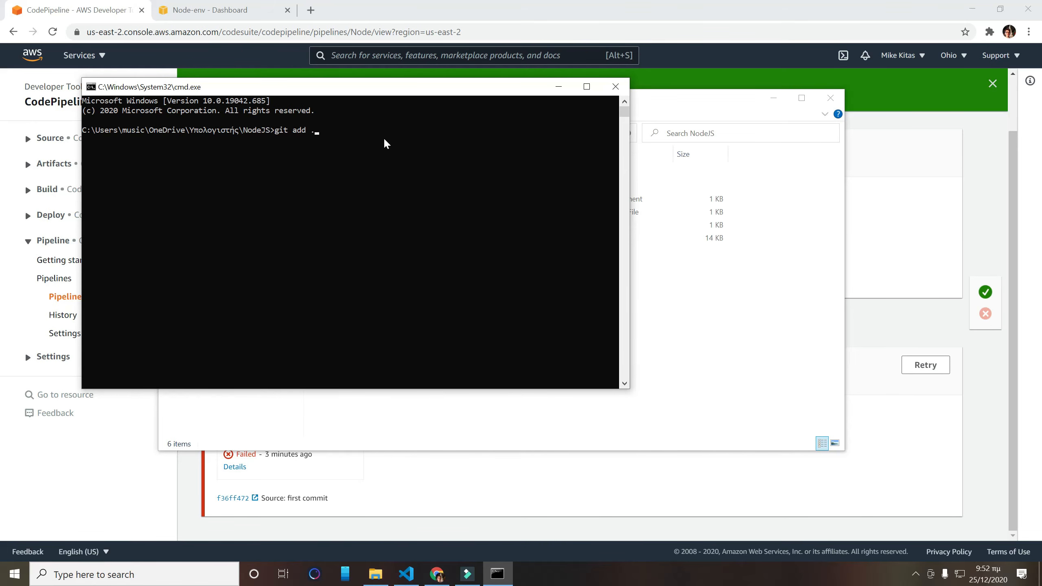
pyautogui.press('Return')
# - Commit the renamed file using git commit -am with the message "changed app name to app.js"
pyautogui.write('git')
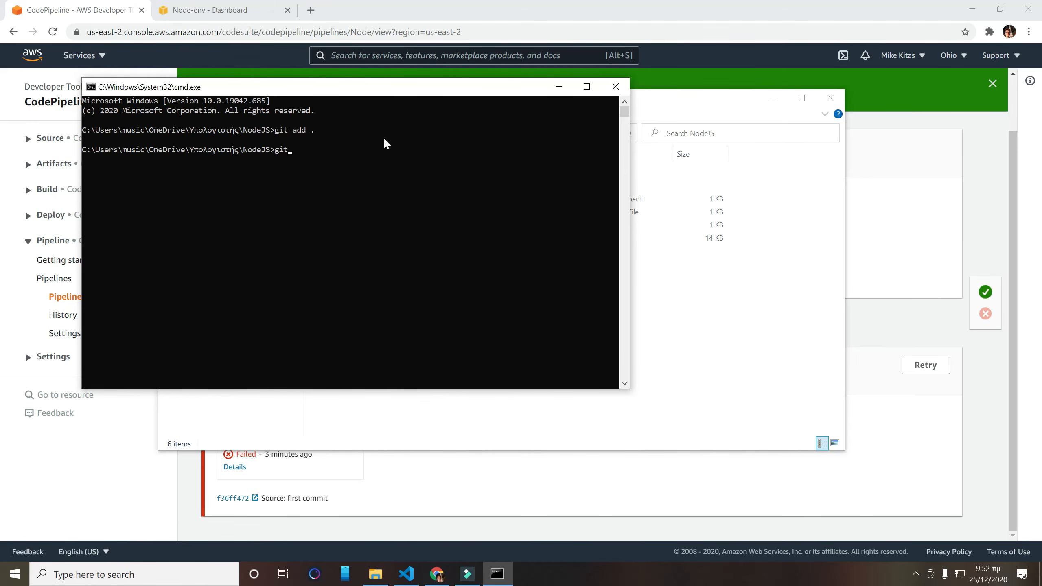
pyautogui.write(' commit -am "changed app name"')
pyautogui.press('BackSpace')
pyautogui.write('to app,.js"')
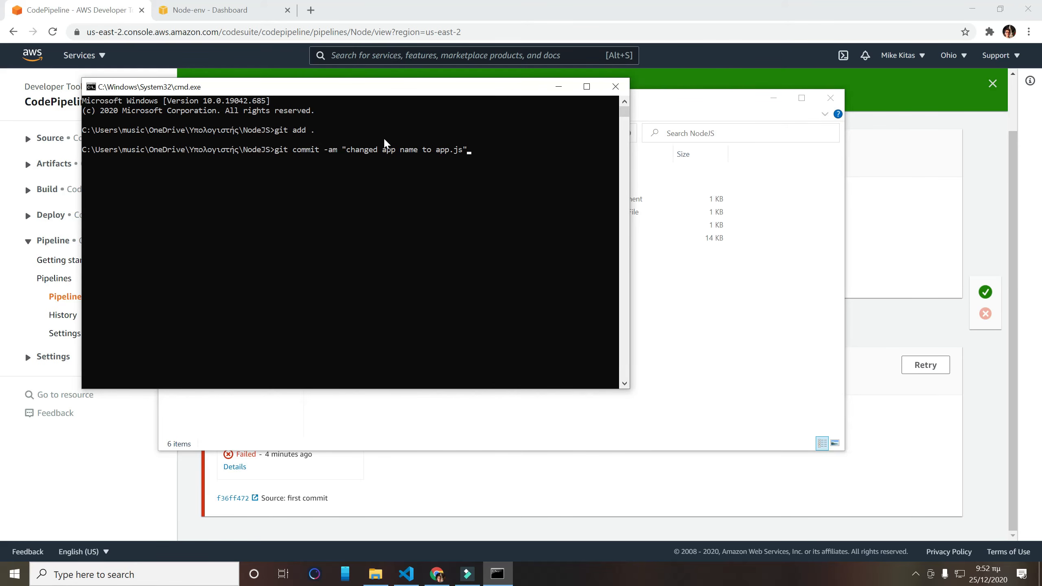
pyautogui.press('Return')
# - Push the commit with git push -u origin master, and close the command prompt and the NodeJS folder window
pyautogui.write('git push -u origin master')
pyautogui.press('Return')
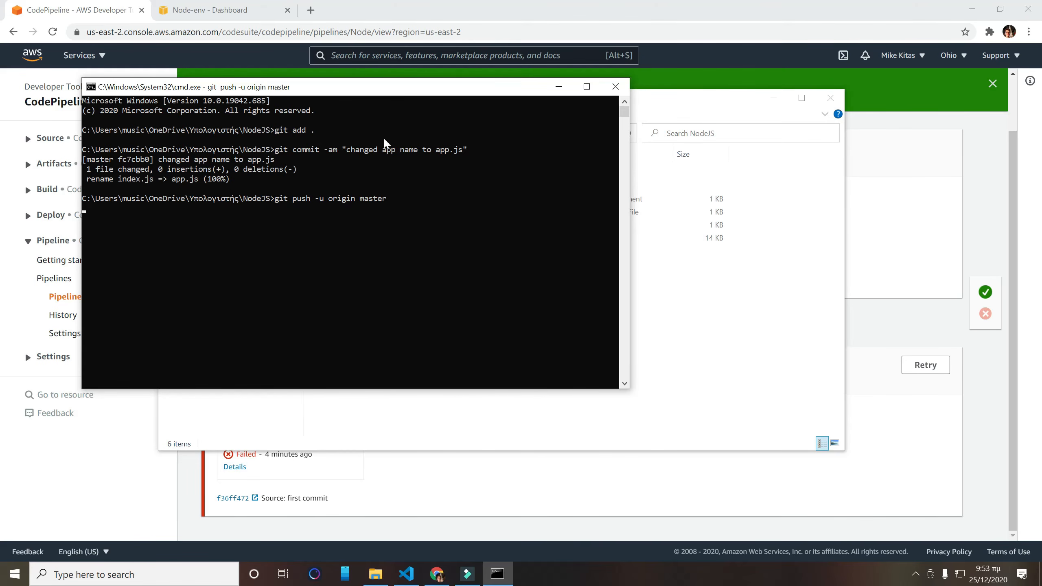
pyautogui.moveTo(425, 94); pyautogui.dragTo(588, 98)
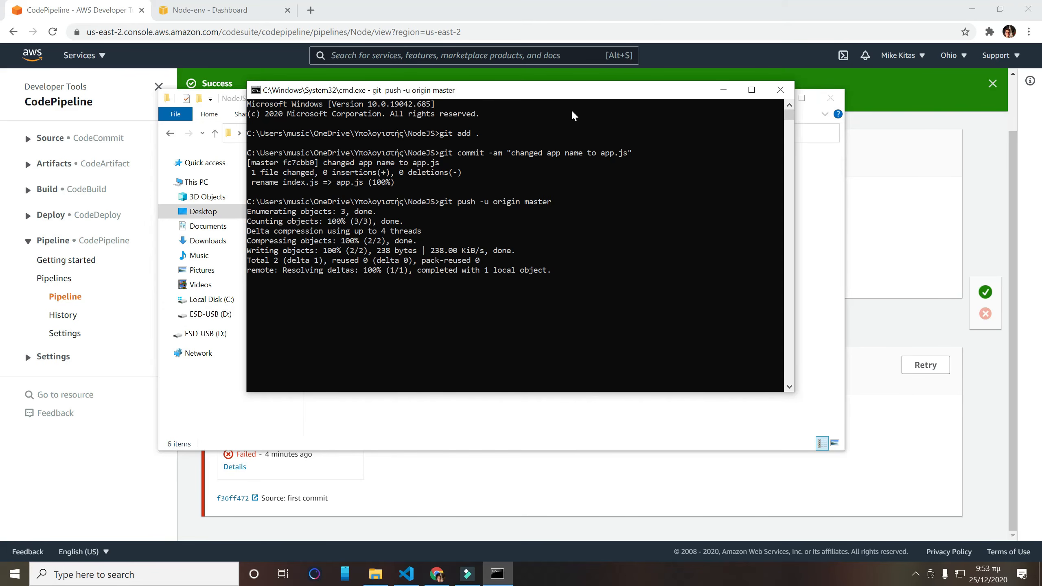
pyautogui.click(781, 90)
pyautogui.click(829, 97)
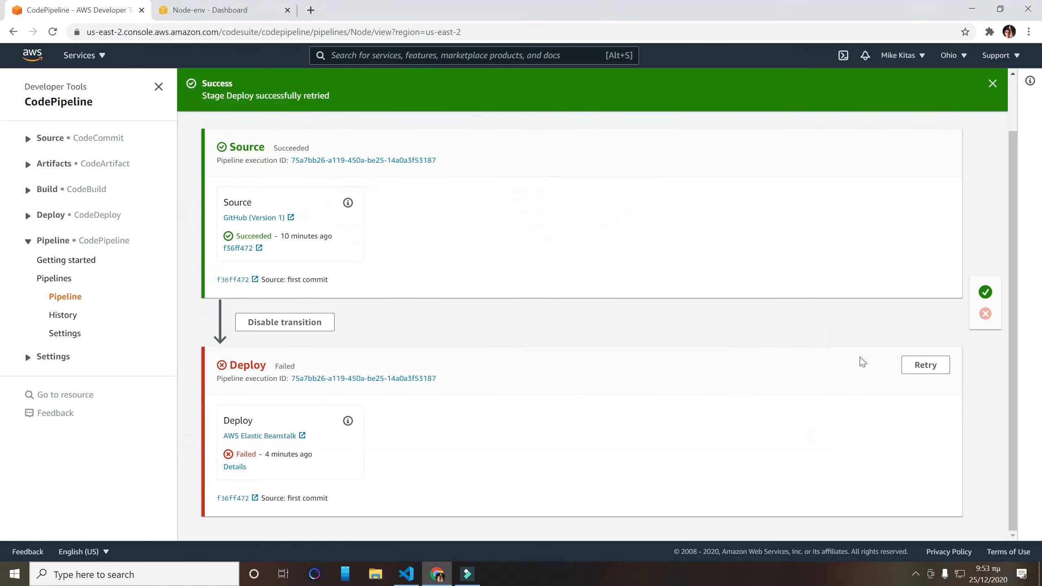
# - Reload the Node pipeline page and check the status of its Deploy stage
pyautogui.click(52, 31)
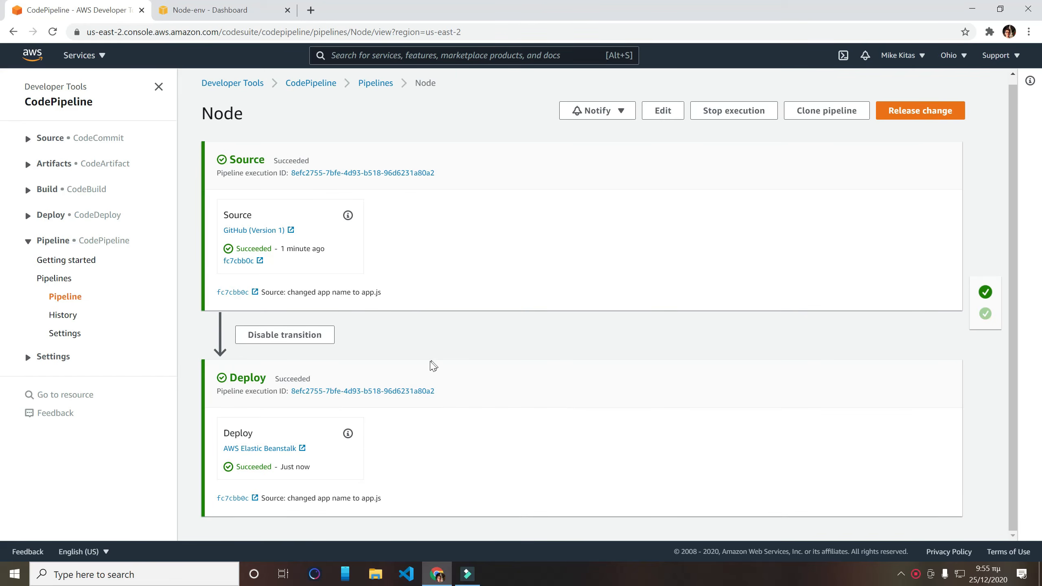
pyautogui.moveTo(227, 376); pyautogui.dragTo(326, 377)
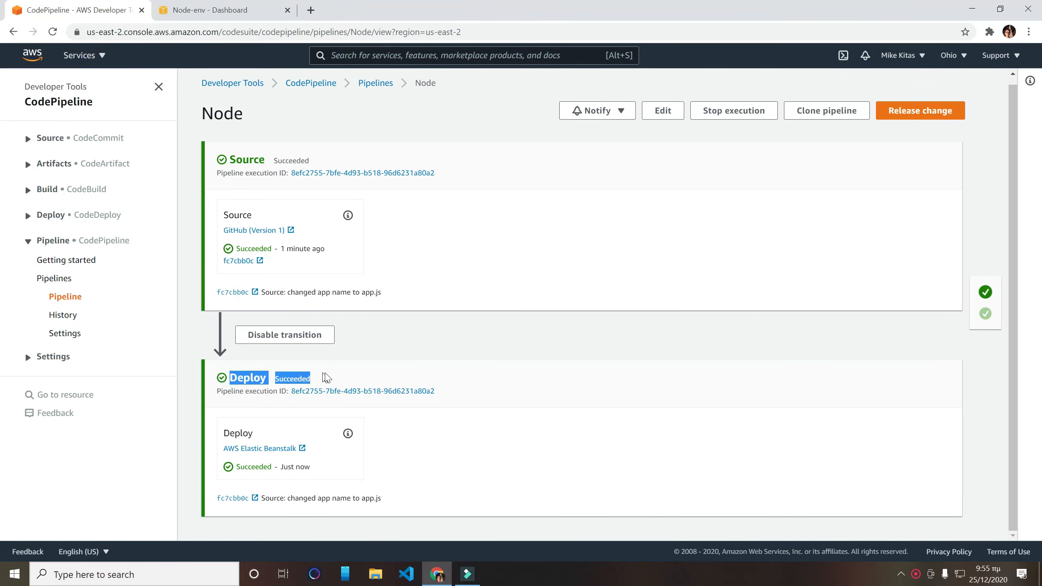
pyautogui.click(365, 351)
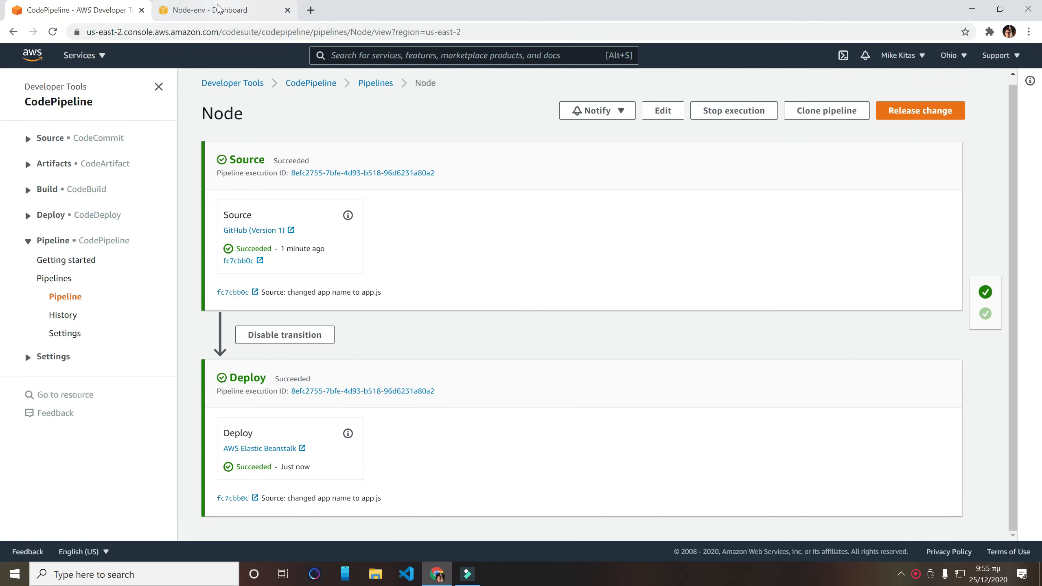
# - Reload the Node-env dashboard in Elastic Beanstalk and examine its health, running version and recent events
pyautogui.click(183, 8)
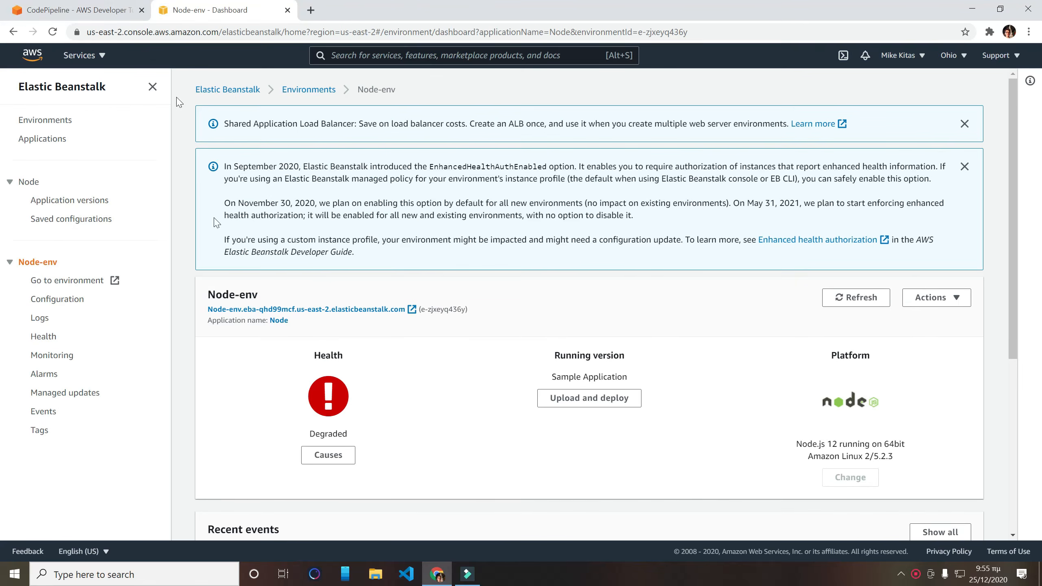
pyautogui.click(52, 32)
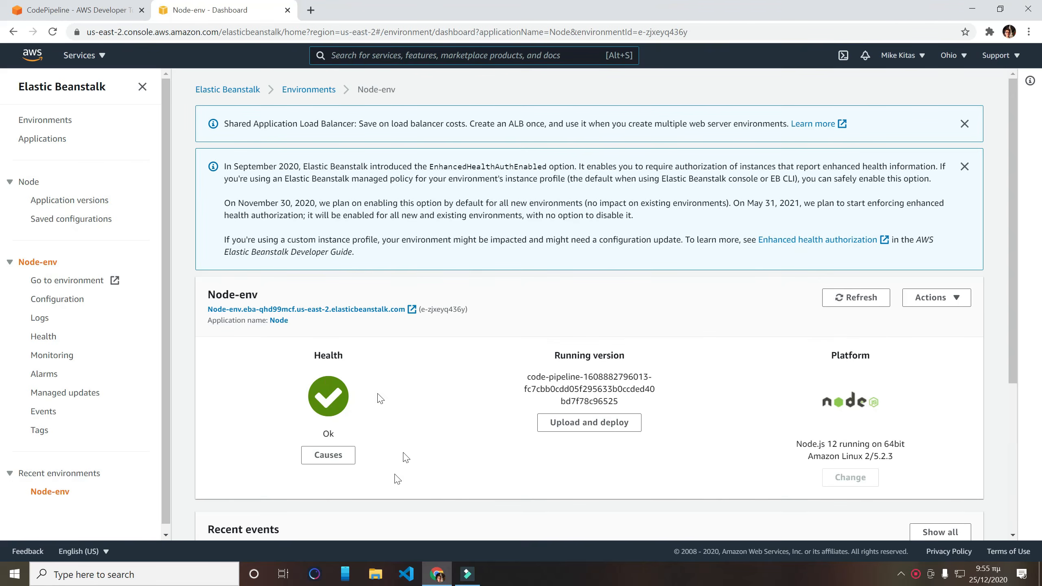
pyautogui.scroll(-4, 345, 361)
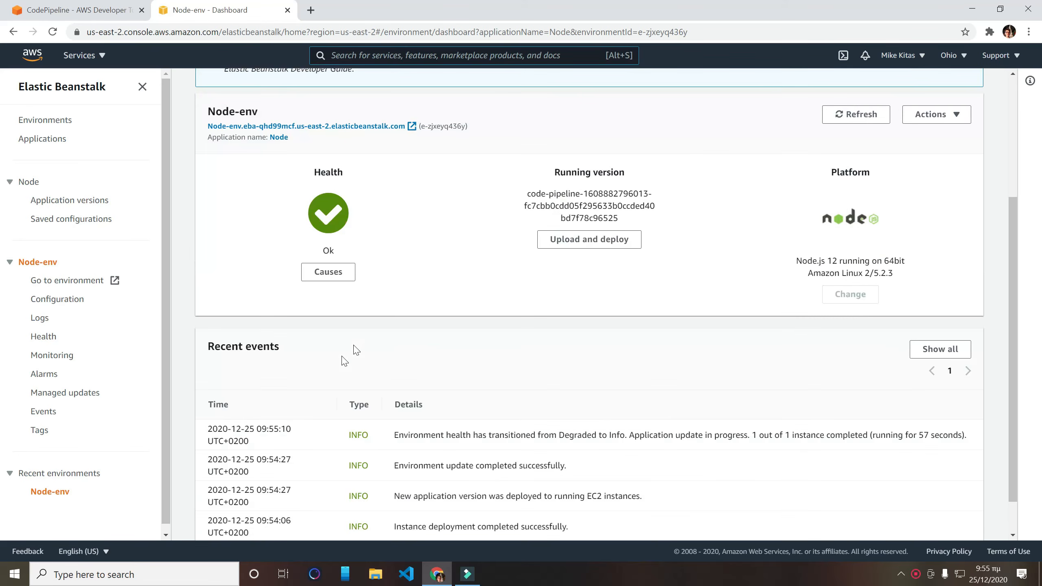
pyautogui.tripleClick(328, 251)
pyautogui.scroll(-1, 335, 285)
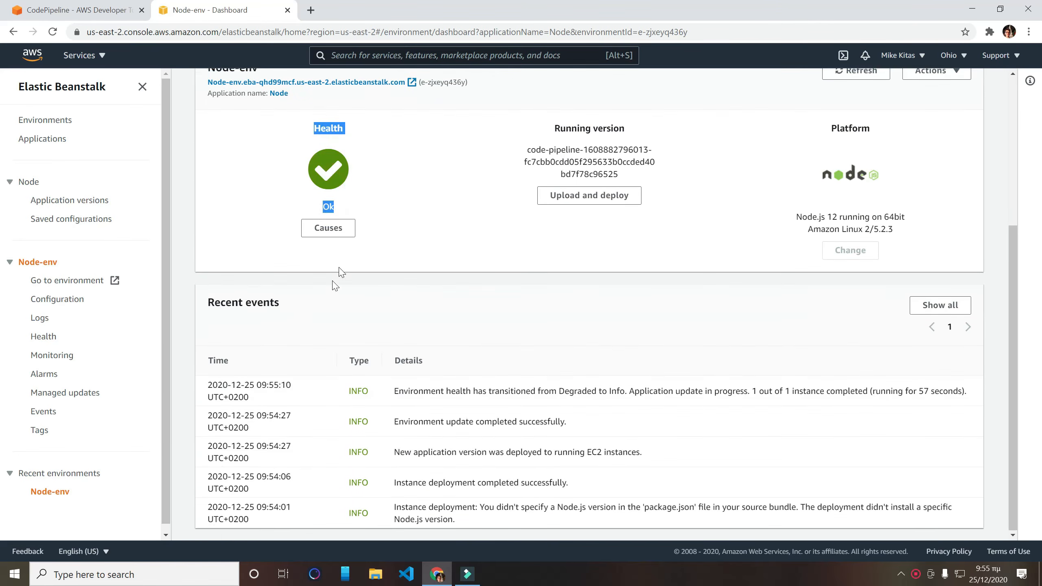
pyautogui.click(396, 217)
# - Open the deployed Node-env site from the dashboard and check the text its root page returns
pyautogui.click(65, 285)
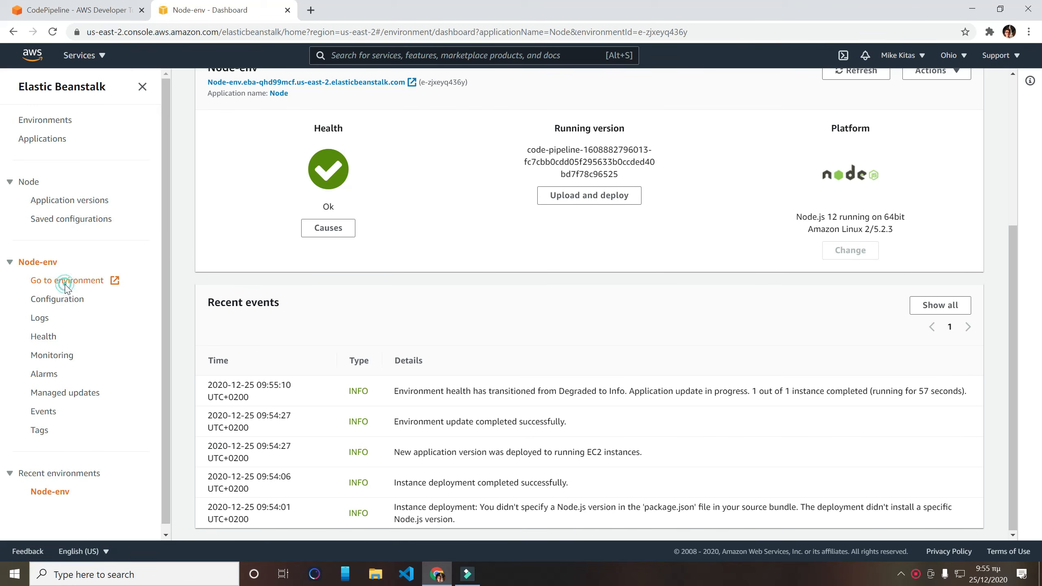
pyautogui.moveTo(81, 59); pyautogui.dragTo(1, 49)
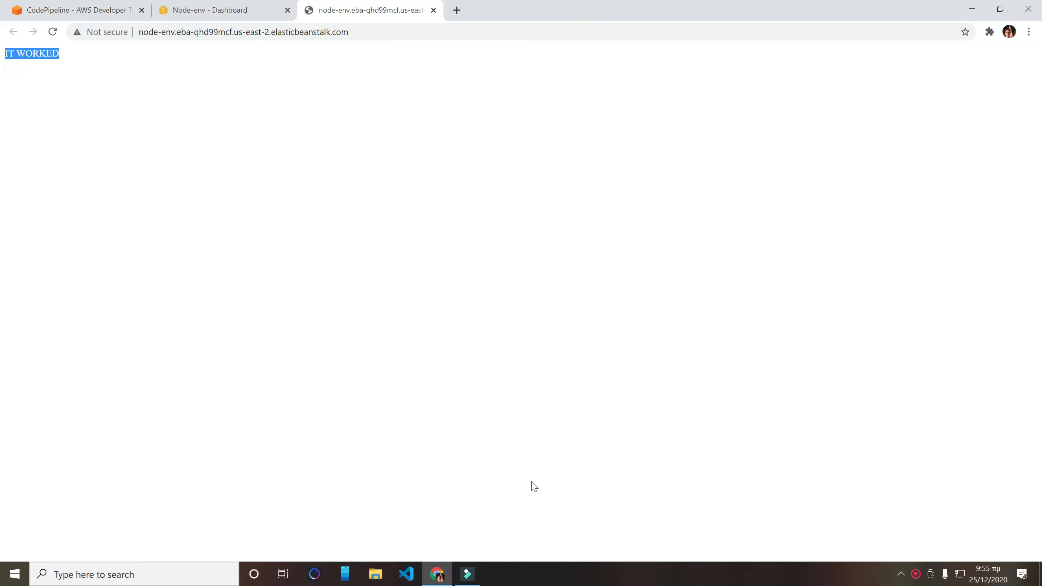
pyautogui.click(514, 474)
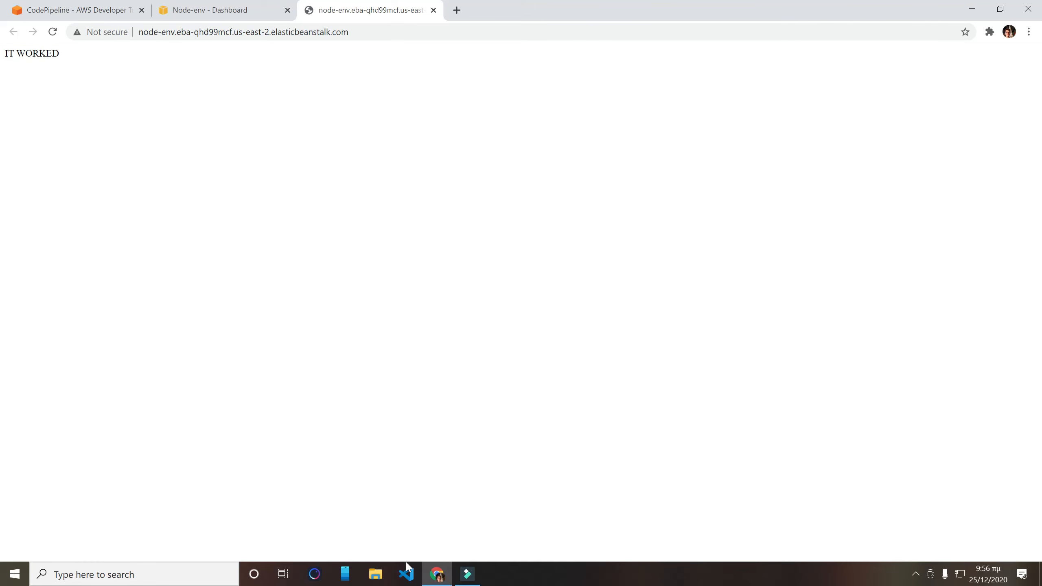
# - Switch to Visual Studio Code and duplicate the "/" GET route in app.js directly below the original
pyautogui.click(410, 573)
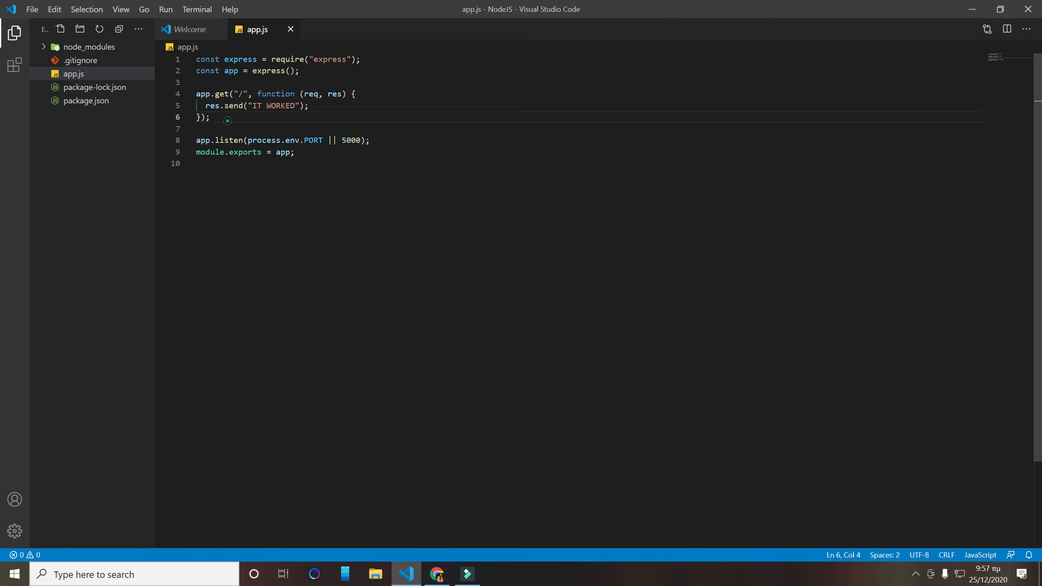
pyautogui.hotkey('ctrl', 'c')
pyautogui.press('Right')
pyautogui.press('Return')
pyautogui.hotkey('ctrl', 'v')
# - Change the copied route's path to "/new" and its response text to "New also worked"
pyautogui.click(243, 129)
pyautogui.write('new')
pyautogui.press('Down')
pyautogui.hotkey('ctrl', 'Right')
pyautogui.hotkey('ctrl', 'Right')
pyautogui.hotkey('ctrl', 'BackSpace')
pyautogui.hotkey('ctrl', 'BackSpace')
pyautogui.write('New also worked')
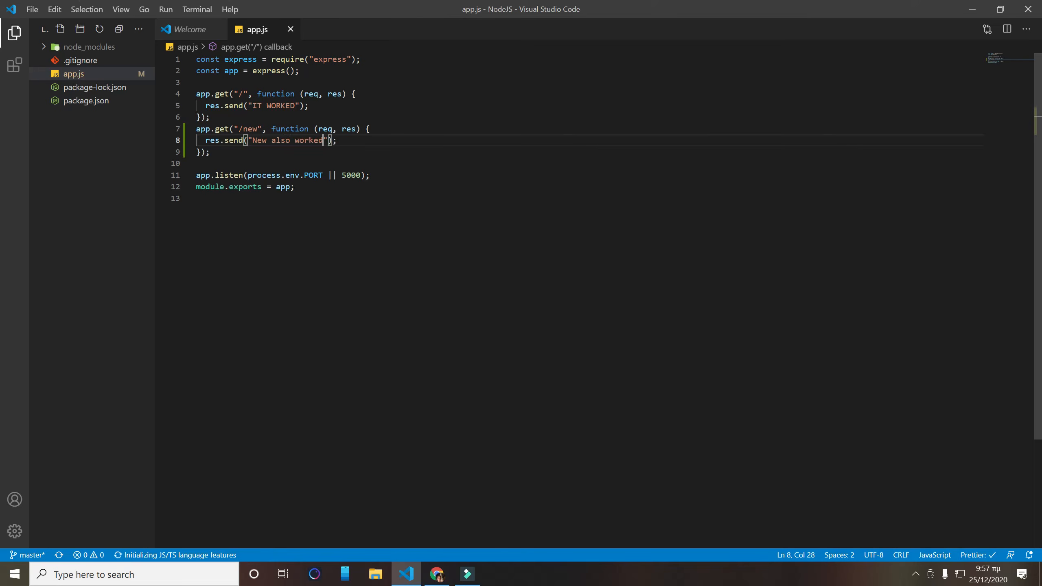
# - Open a new command prompt in the NodeJS folder and stage the route change with git add
pyautogui.click(375, 573)
pyautogui.click(400, 132)
pyautogui.write('cmd')
pyautogui.press('Return')
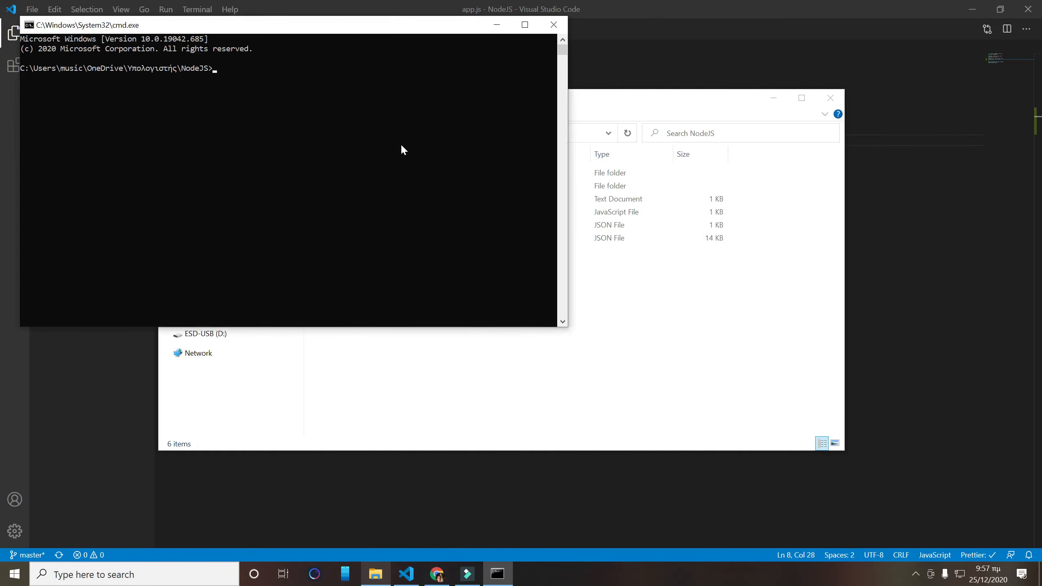
pyautogui.press('BackSpace')
pyautogui.write('.')
pyautogui.press('Return')
# - Commit the new route using git commit -am with the message "changes"
pyautogui.write('git commit -am')
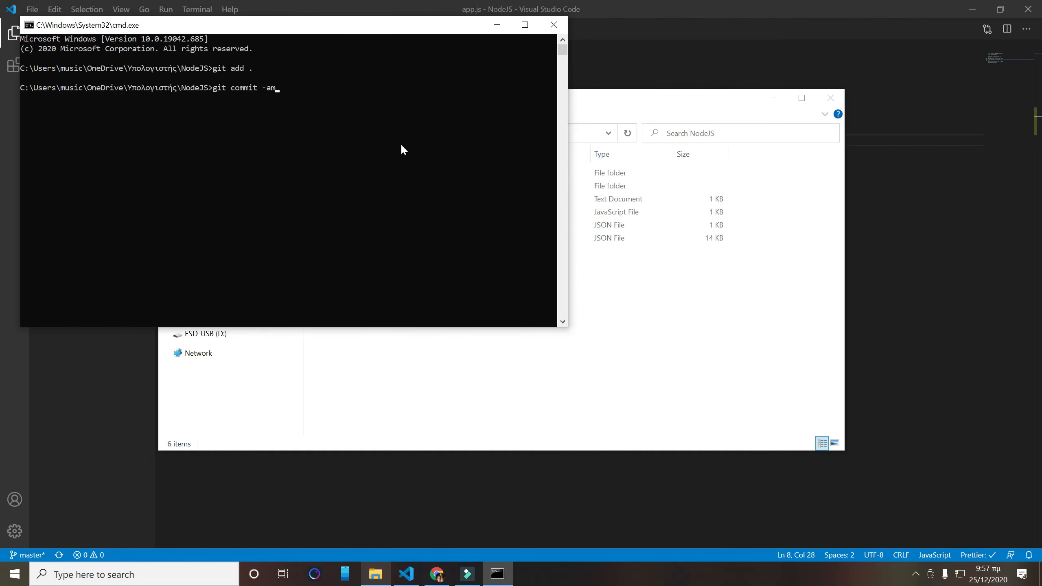
pyautogui.write(' "changes"')
pyautogui.press('Return')
# - Push the commit to GitHub with git push -u origin master and close the NodeJS folder window
pyautogui.write('git')
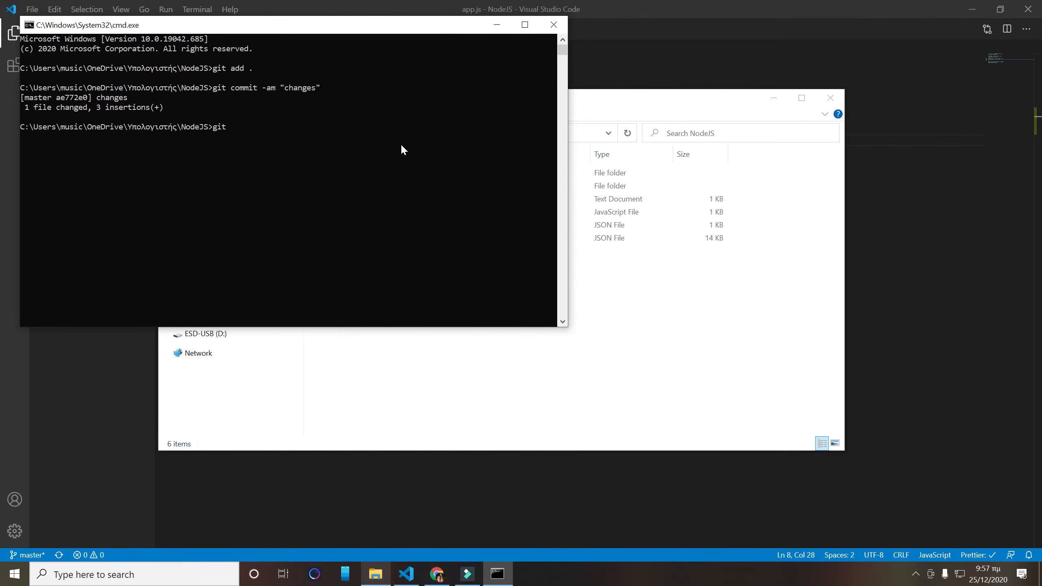
pyautogui.write(' push -u origin master')
pyautogui.press('Return')
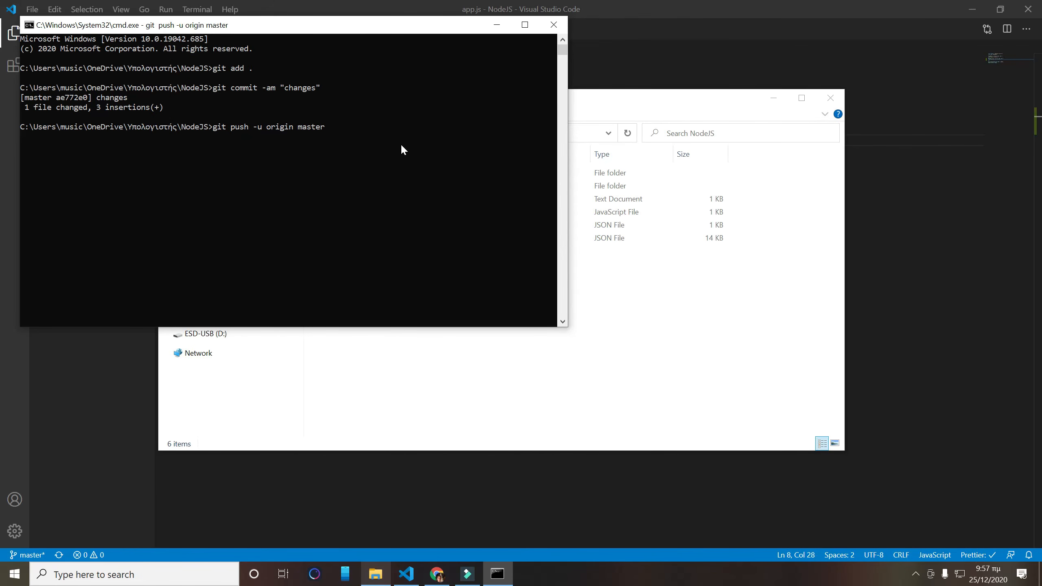
pyautogui.click(831, 98)
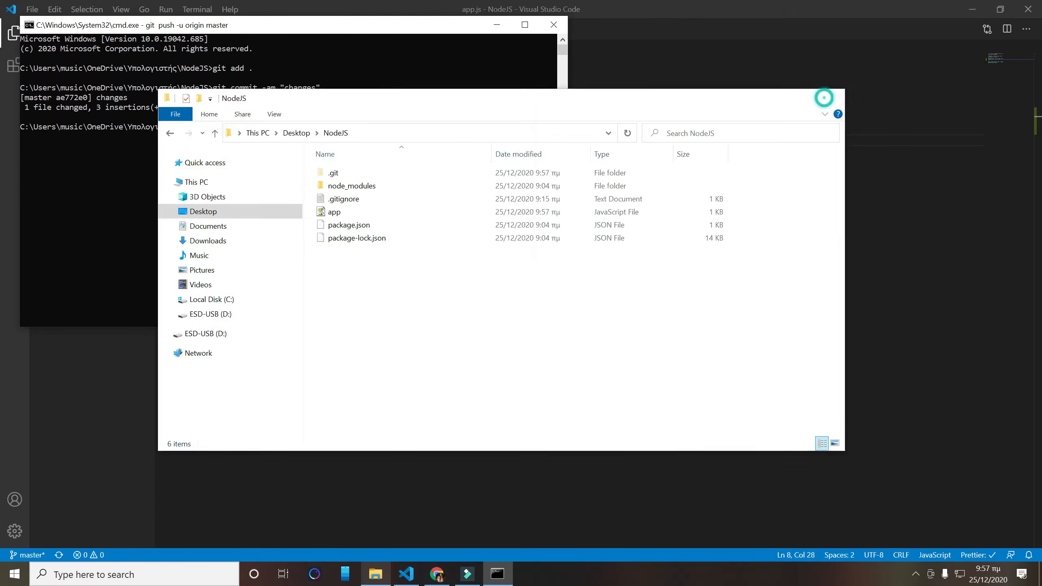
pyautogui.moveTo(329, 33); pyautogui.dragTo(558, 102)
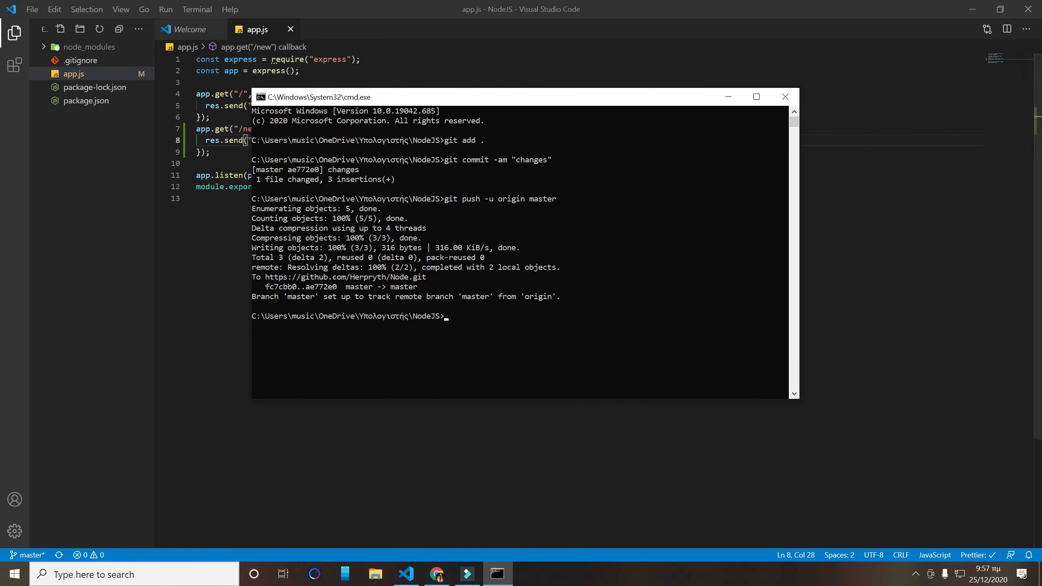
# - Switch to Chrome, reload the Node-env dashboard to check the deployment status and recent events, and close the CodePipeline tab
pyautogui.click(441, 581)
pyautogui.click(207, 9)
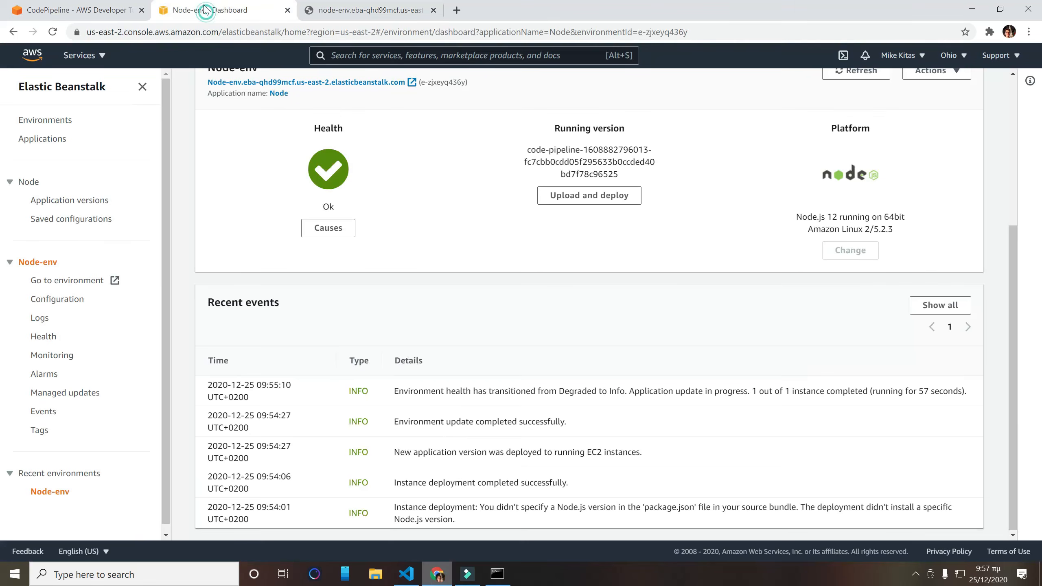
pyautogui.click(51, 32)
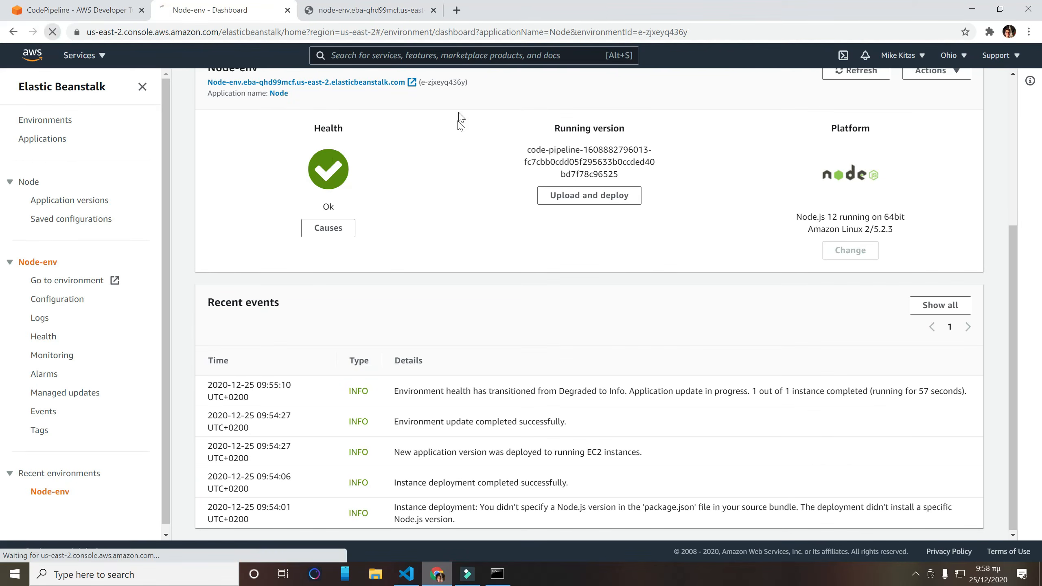
pyautogui.click(141, 10)
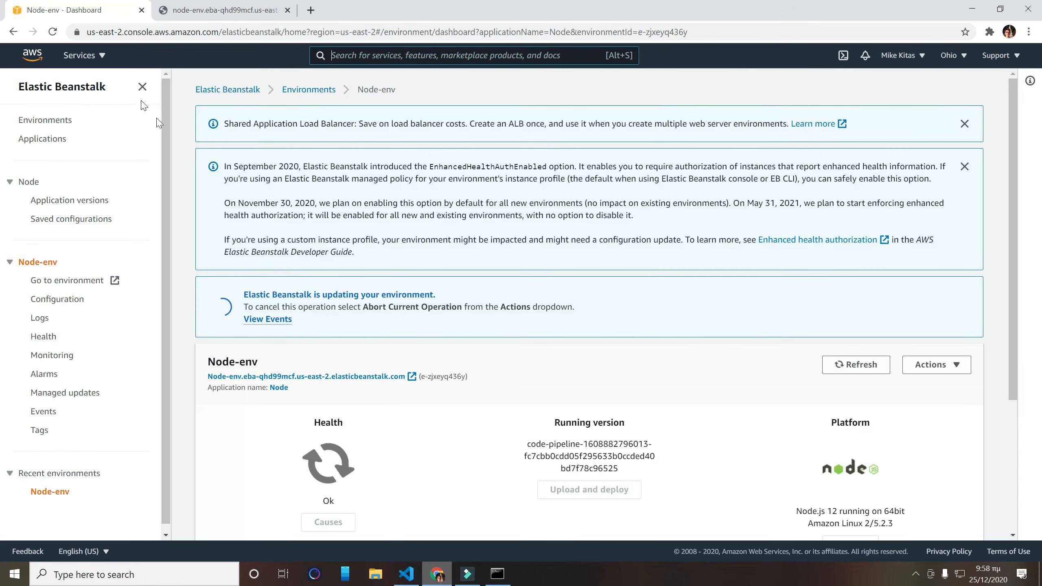
pyautogui.scroll(-5, 294, 294)
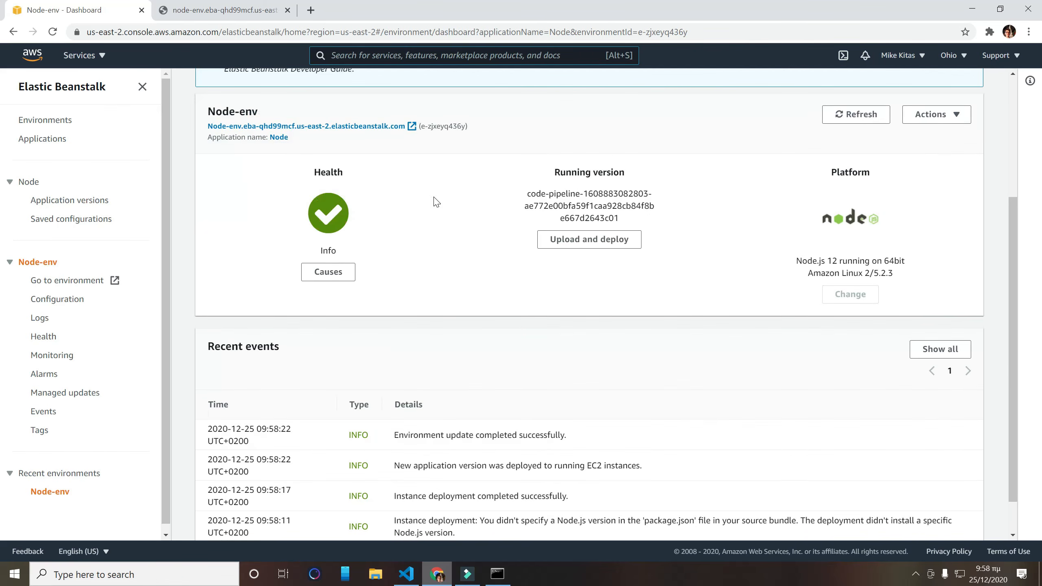
# - Open the Node-env environment's website in a new tab and close the old tab of the same site
pyautogui.click(95, 290)
pyautogui.click(287, 10)
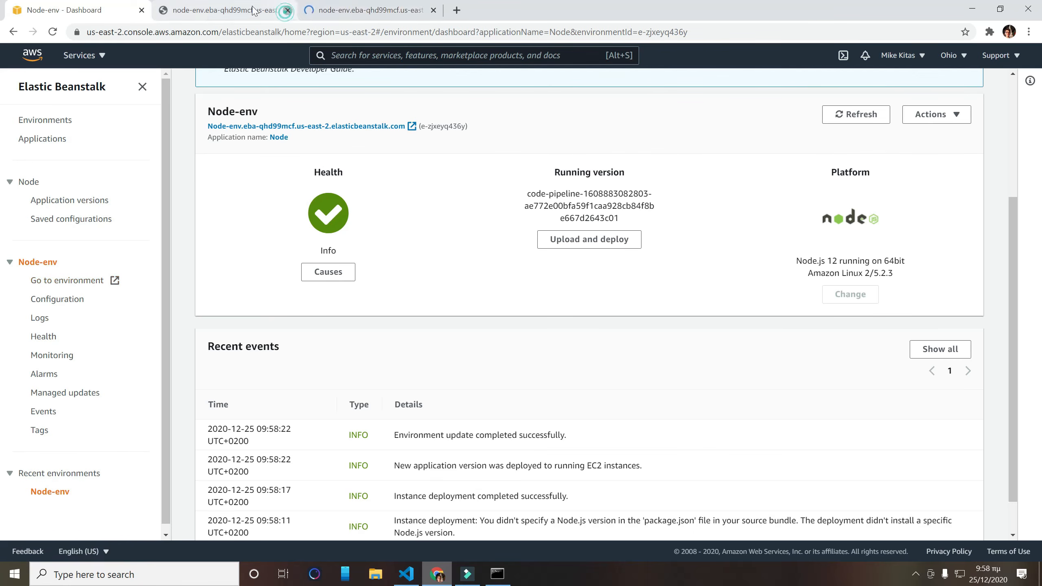
pyautogui.click(192, 10)
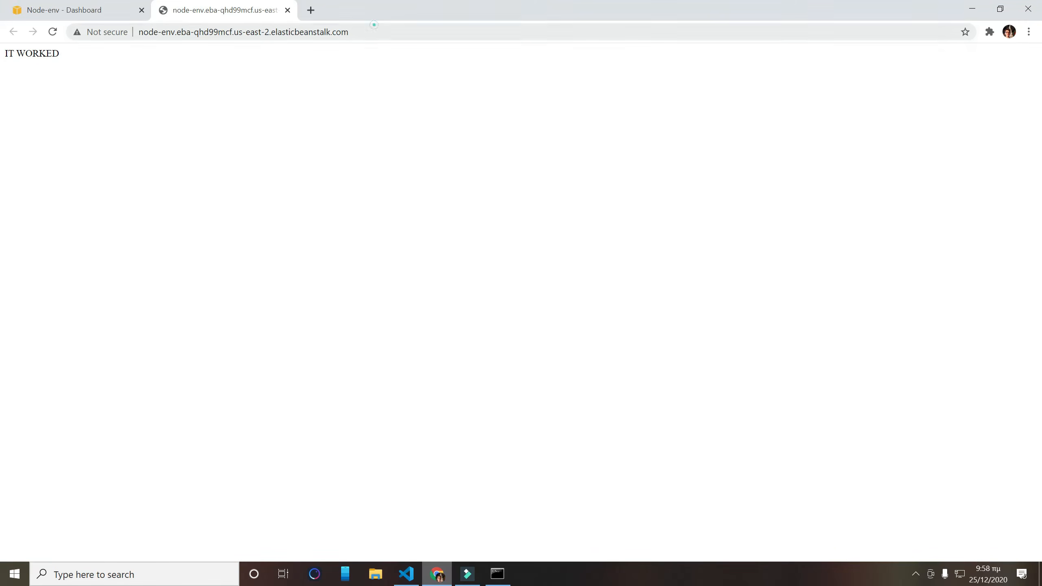
# - Load the site's new route by appending /new to the Elastic Beanstalk environment address
pyautogui.click(371, 29)
pyautogui.press('End')
pyautogui.write('/new')
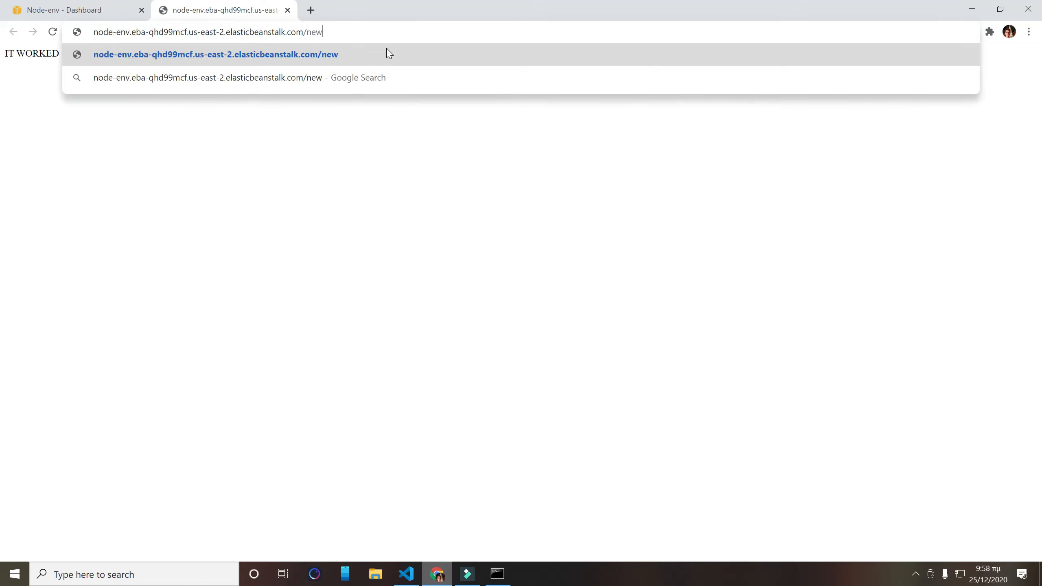
pyautogui.press('Return')
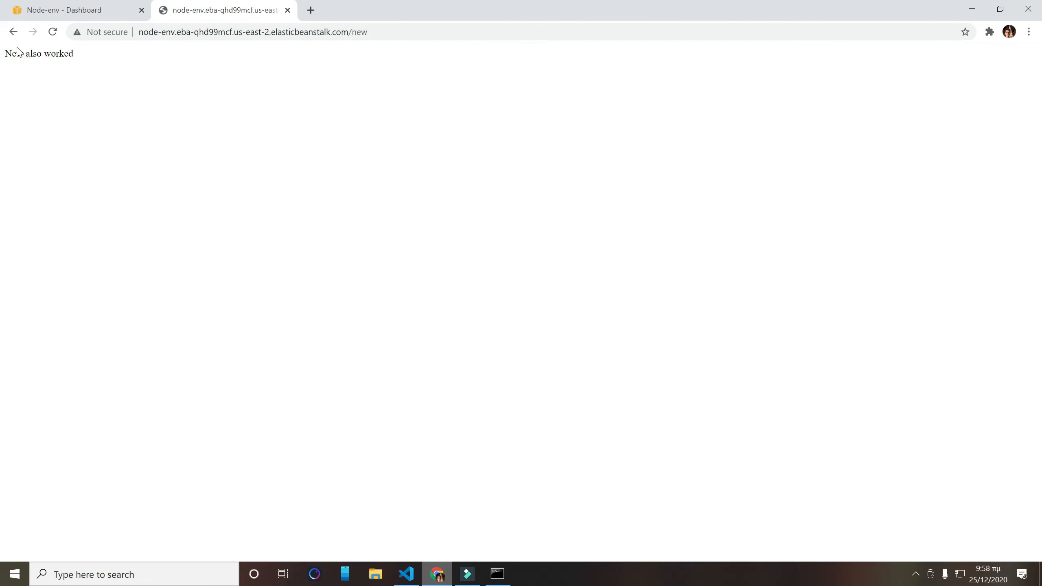